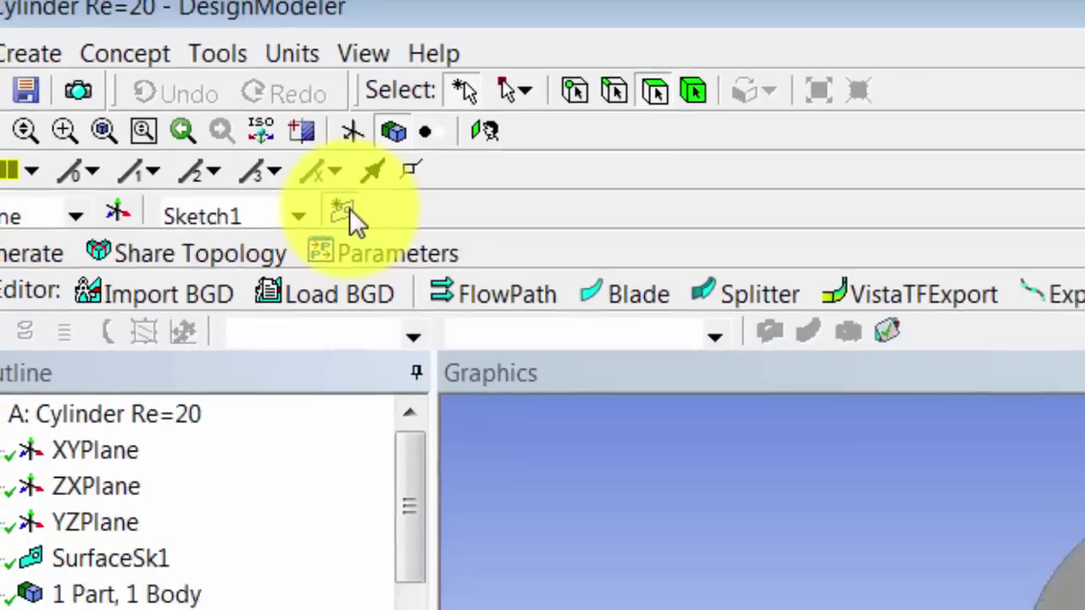
# Step: Add a new sketch, Sketch2, on the XYPlane and select it in the Tree Outline
pyautogui.click(348, 212)
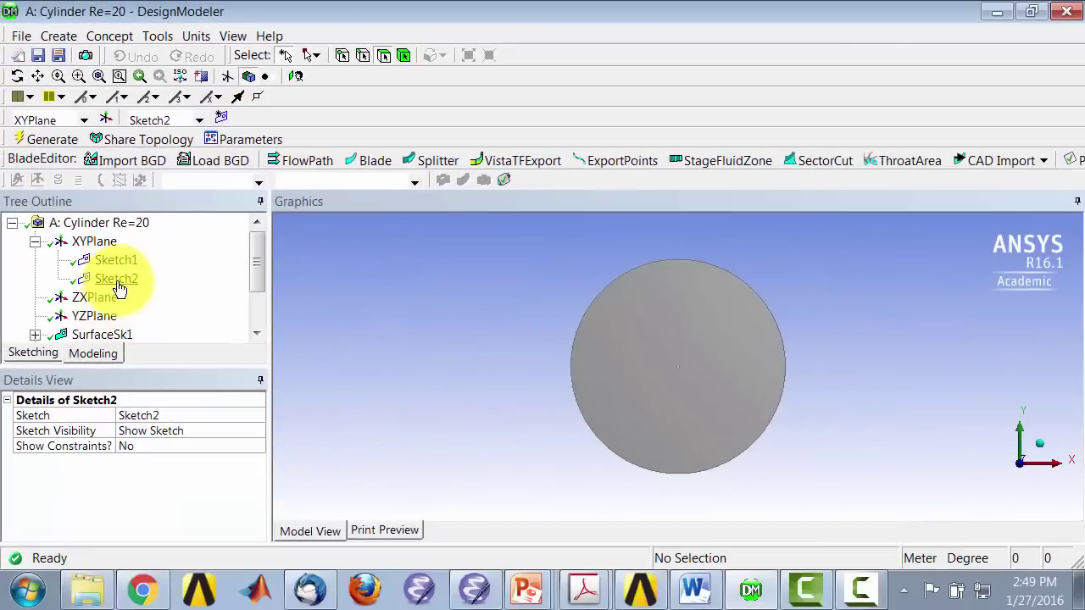
pyautogui.click(118, 280)
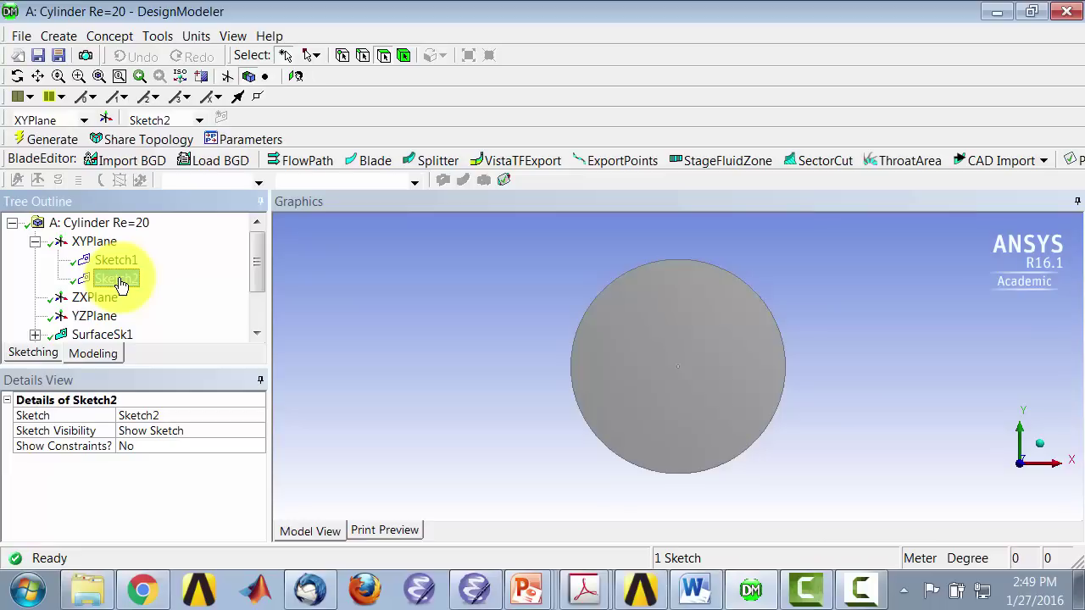
# Step: In Sketch2, draw vertical line Ln9 from the circle's top edge through its centre to below it
pyautogui.click(40, 355)
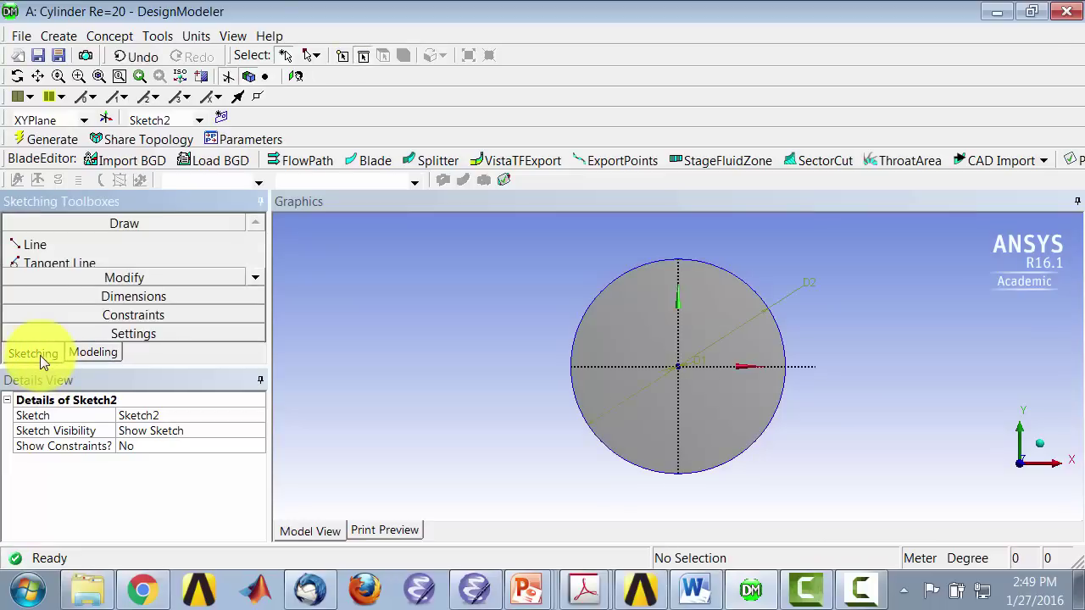
pyautogui.click(38, 244)
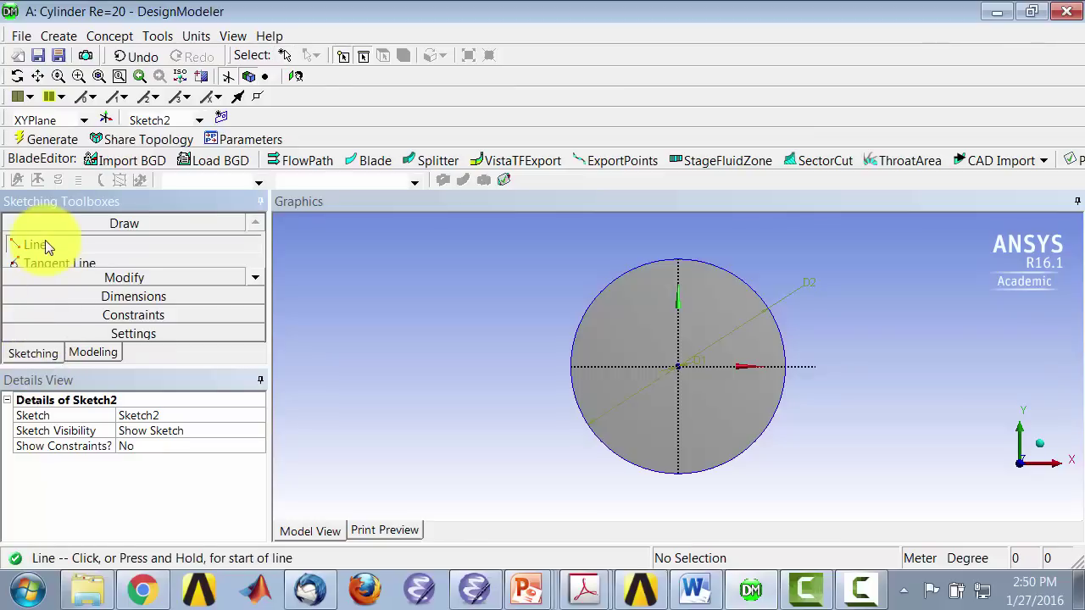
pyautogui.click(680, 246)
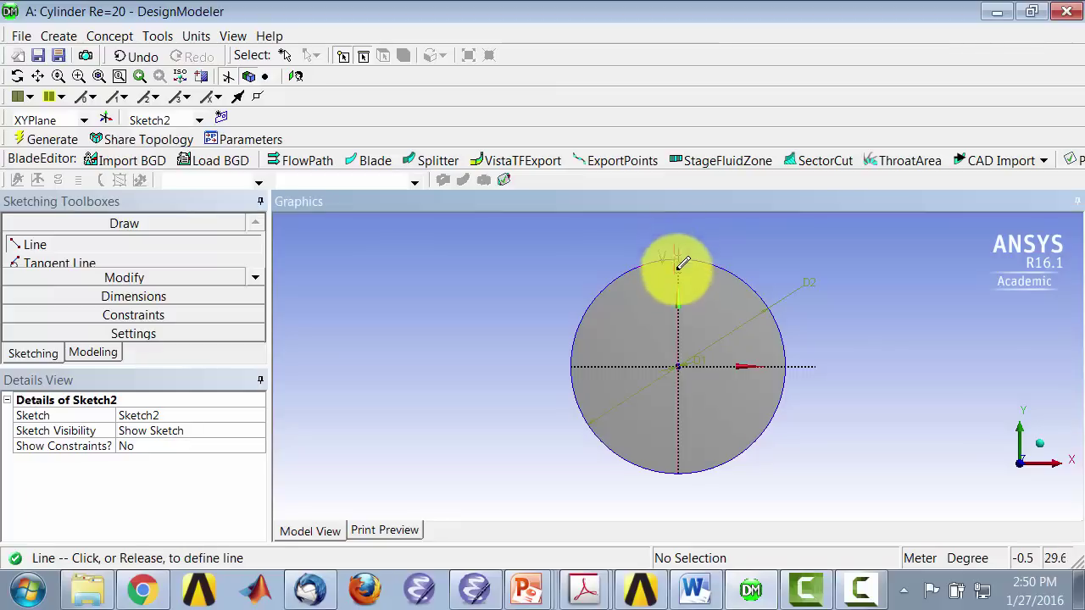
pyautogui.click(678, 506)
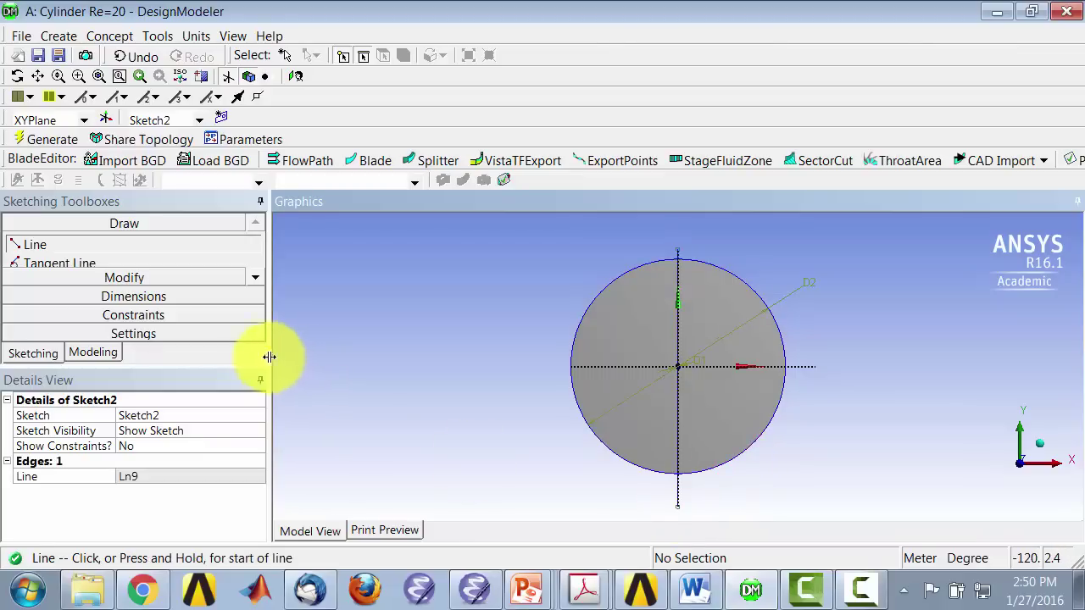
# Step: Trim away the parts of the vertical line outside the circle, below and above it
pyautogui.click(88, 278)
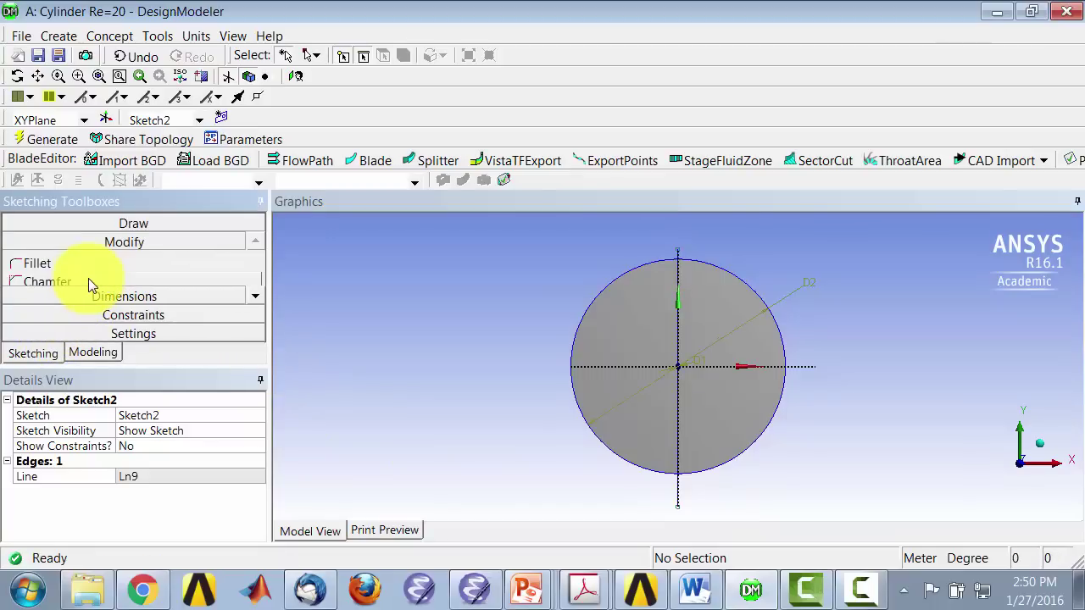
pyautogui.click(255, 294)
pyautogui.click(255, 294)
pyautogui.click(255, 294)
pyautogui.click(68, 264)
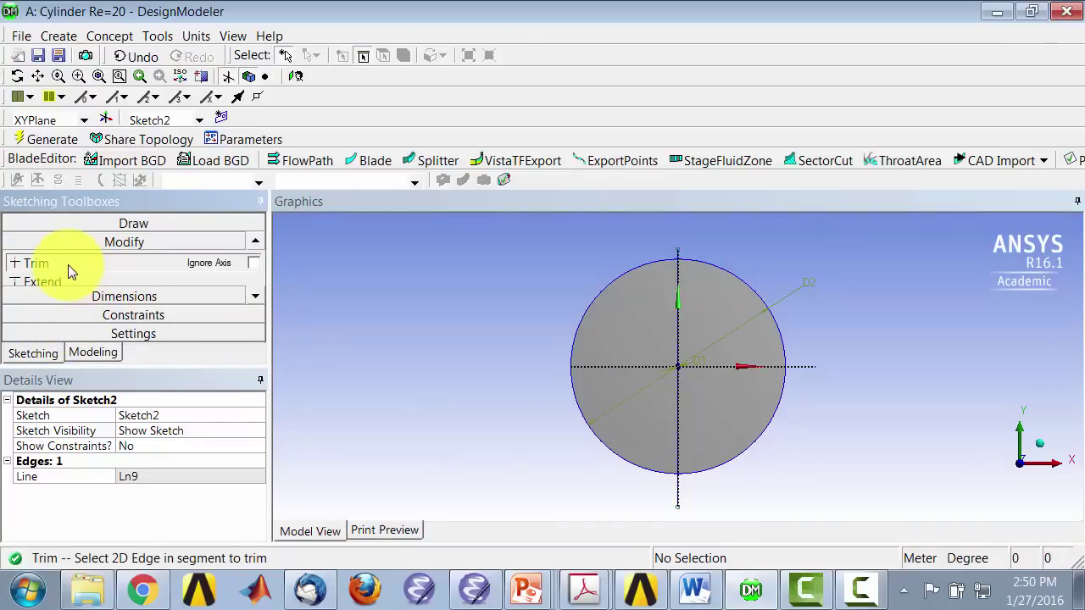
pyautogui.click(683, 488)
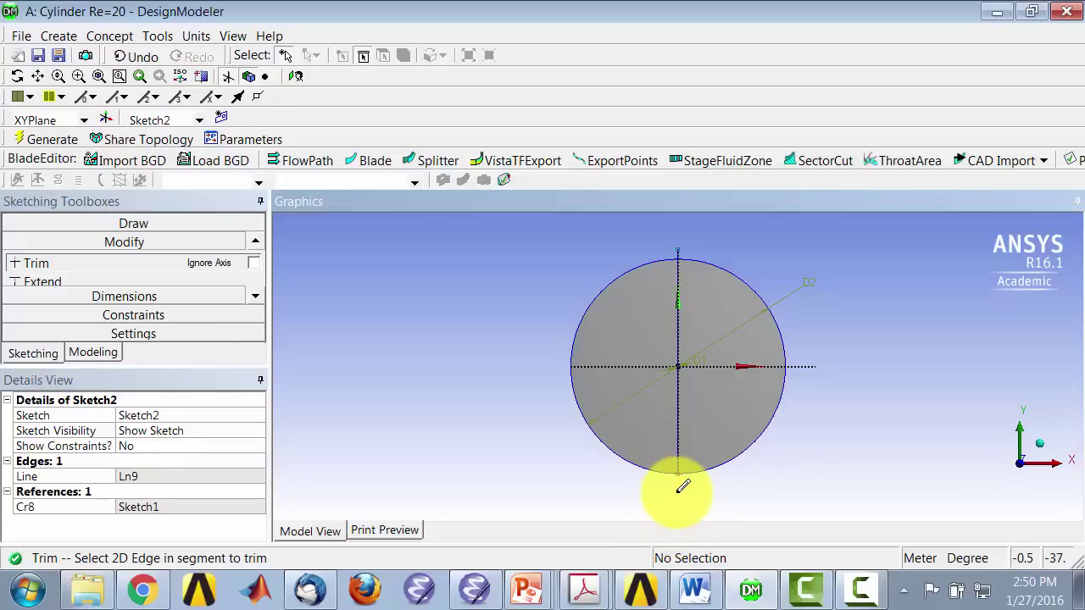
pyautogui.click(683, 249)
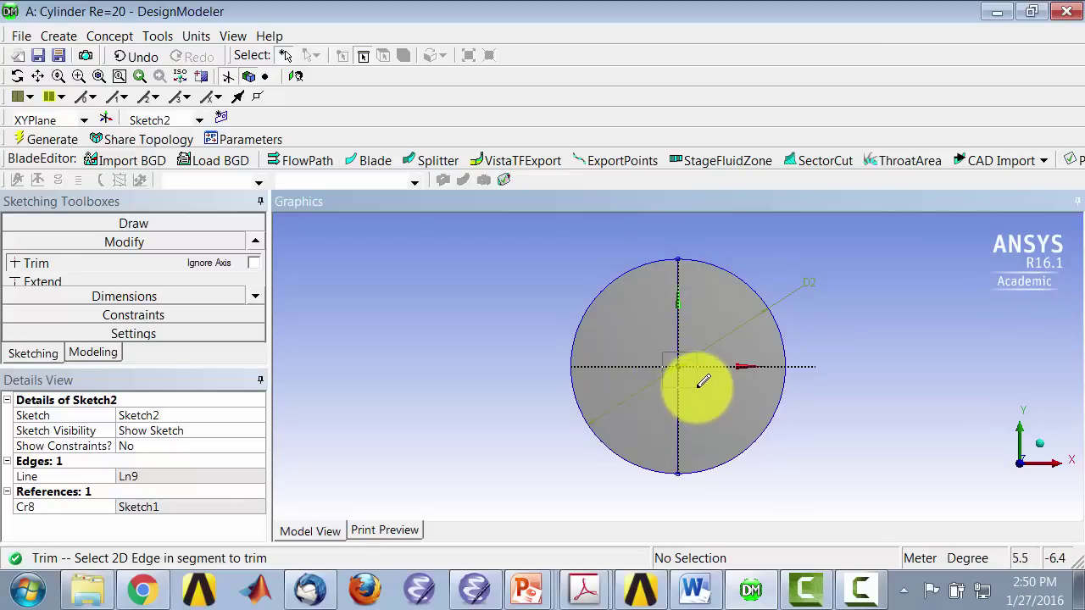
# Step: Split the vertical line at the circle's centre into two edges, Ln9 and Ln10
pyautogui.scroll(3, 702, 386)
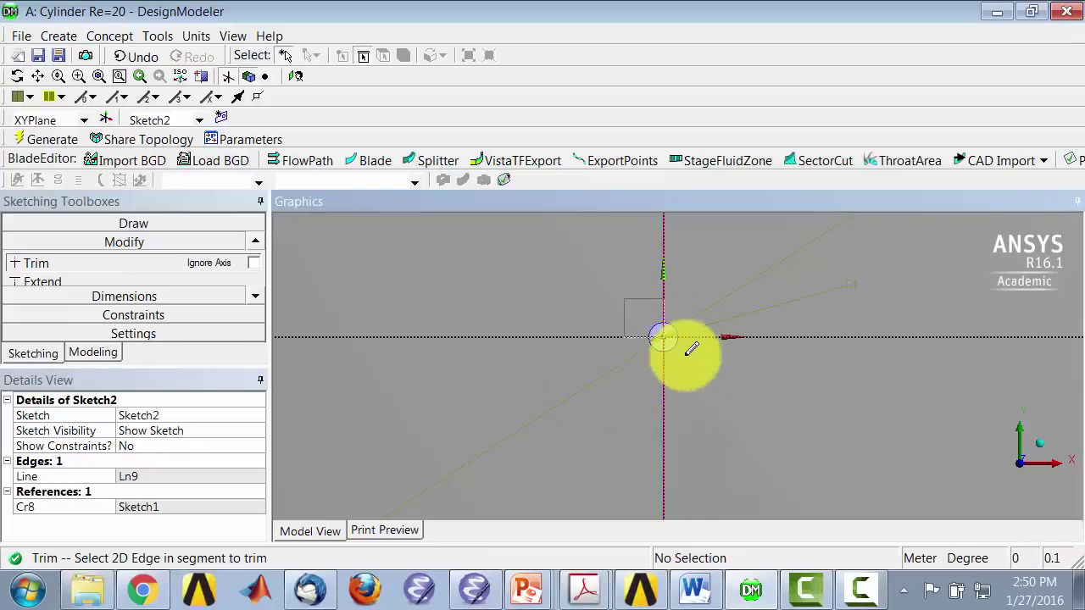
pyautogui.scroll(3, 695, 356)
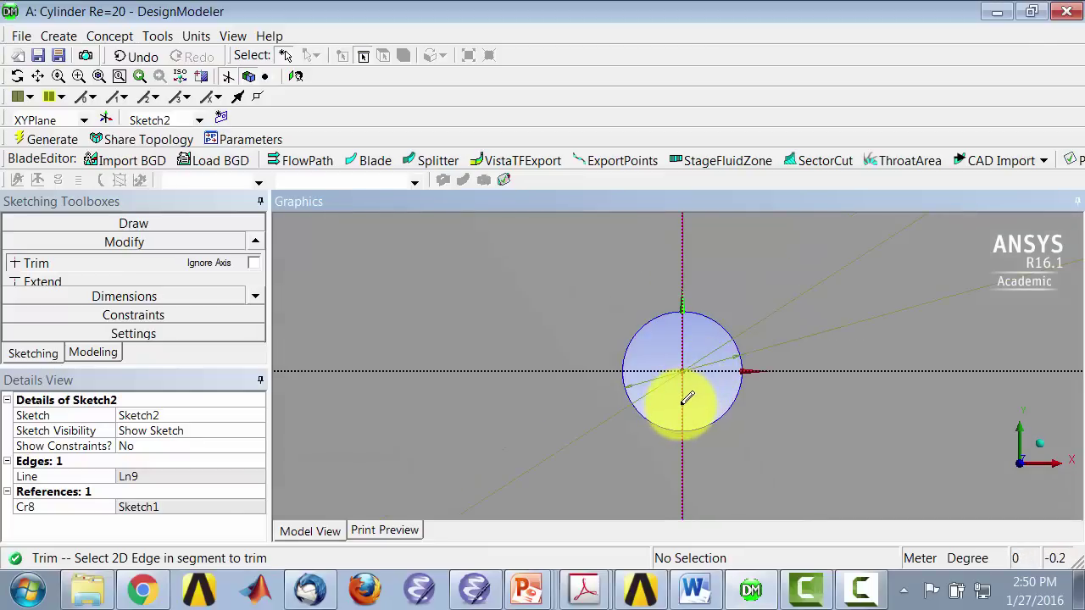
pyautogui.click(687, 398)
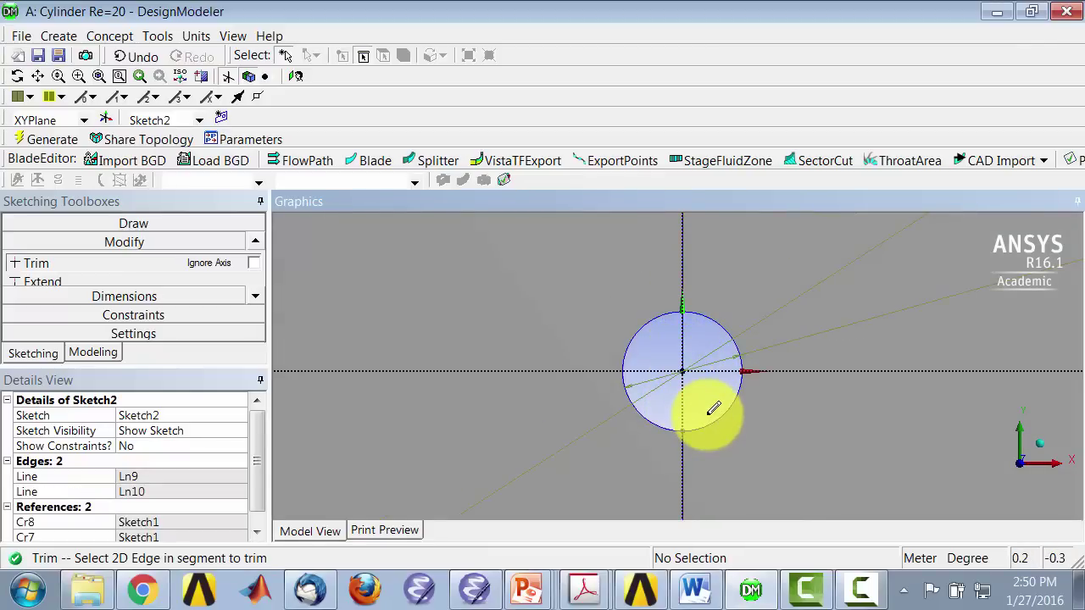
pyautogui.scroll(-5, 713, 408)
pyautogui.scroll(5, 721, 409)
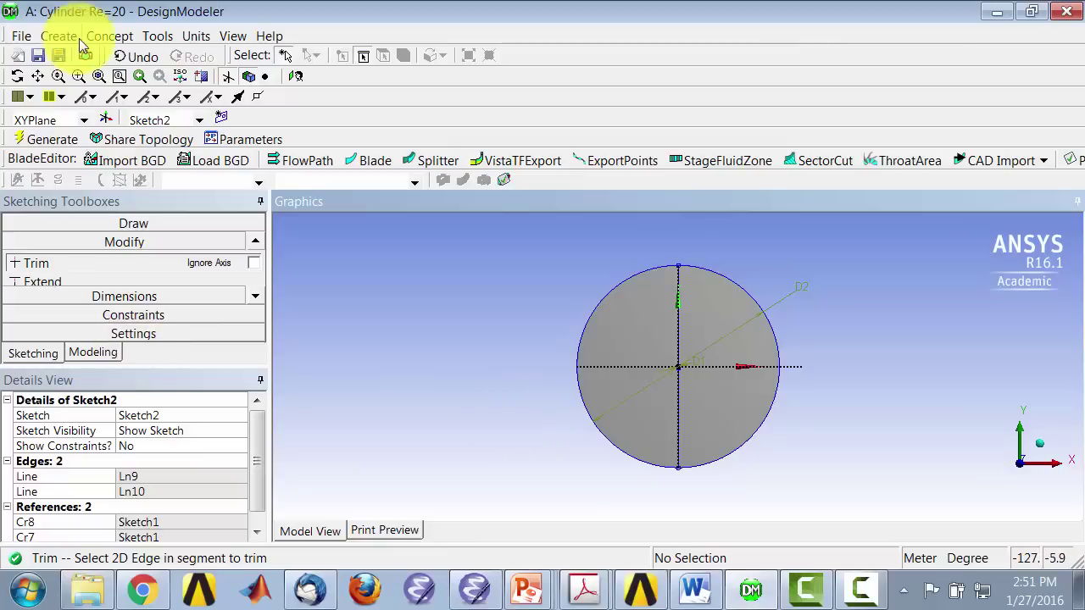
# Step: Generate Line1 via Lines From Sketches, using Sketch2's vertical line as base object with Add Material
pyautogui.click(123, 38)
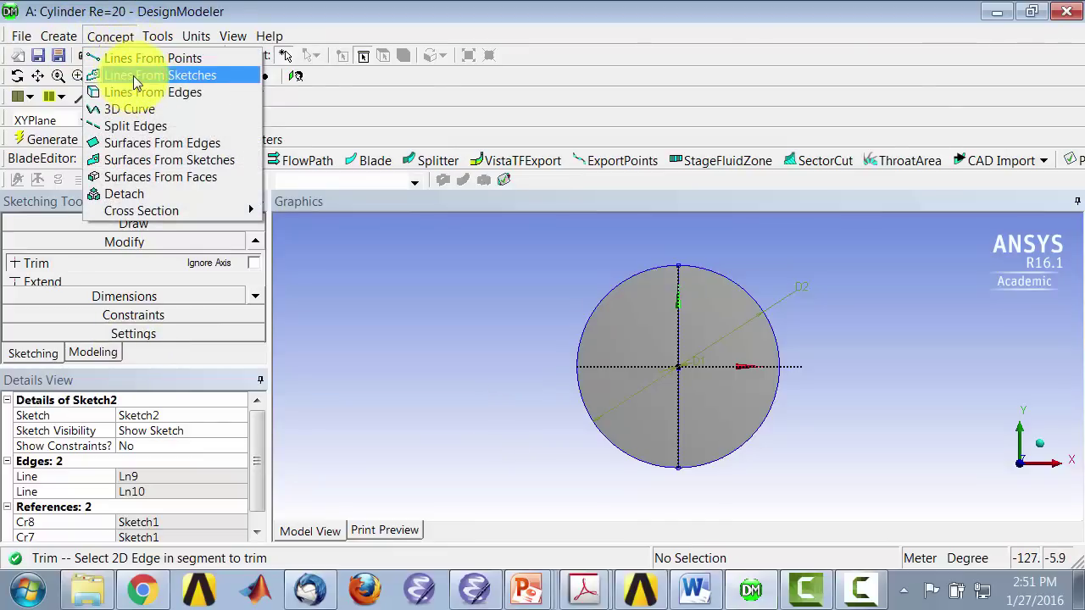
pyautogui.click(133, 77)
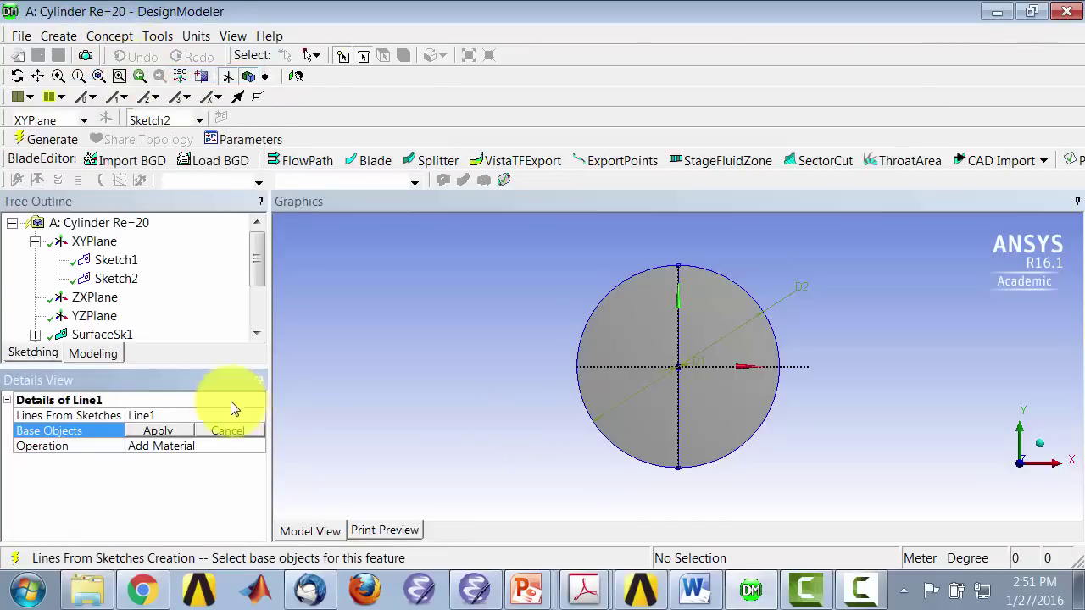
pyautogui.click(680, 321)
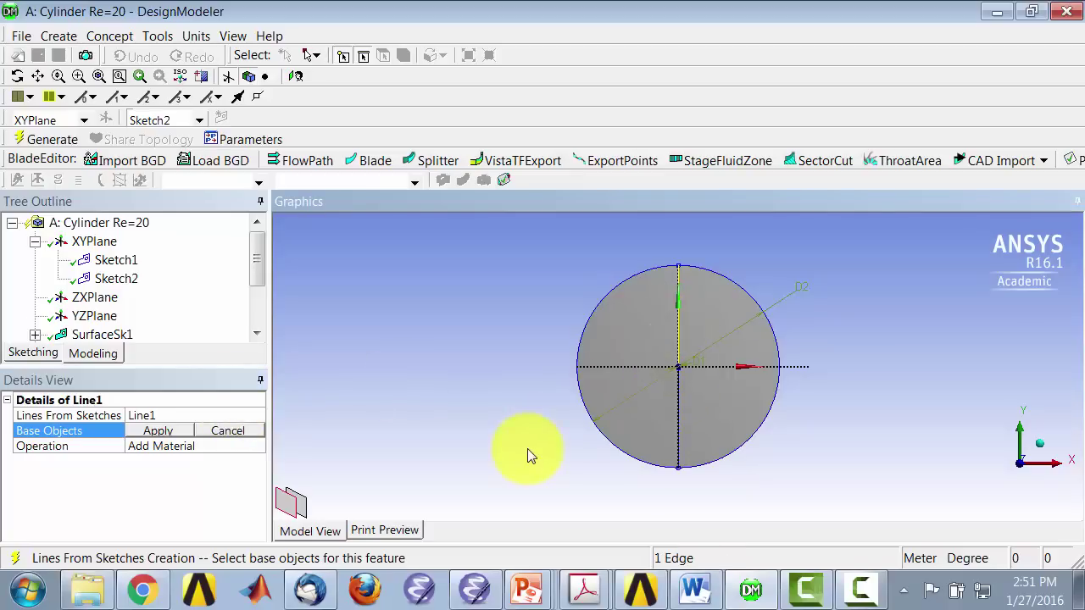
pyautogui.click(167, 429)
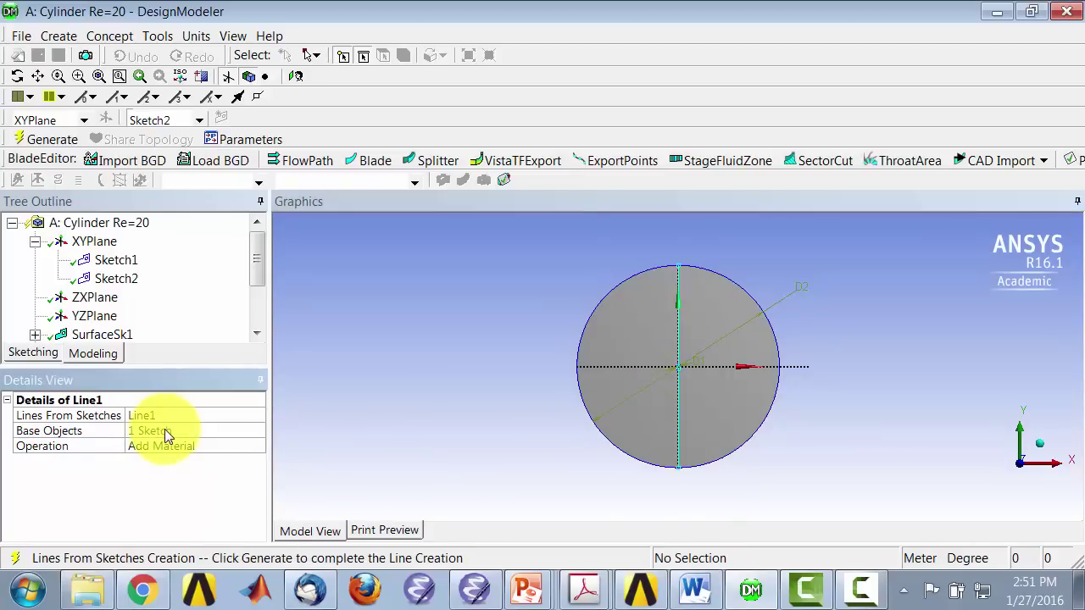
pyautogui.click(646, 431)
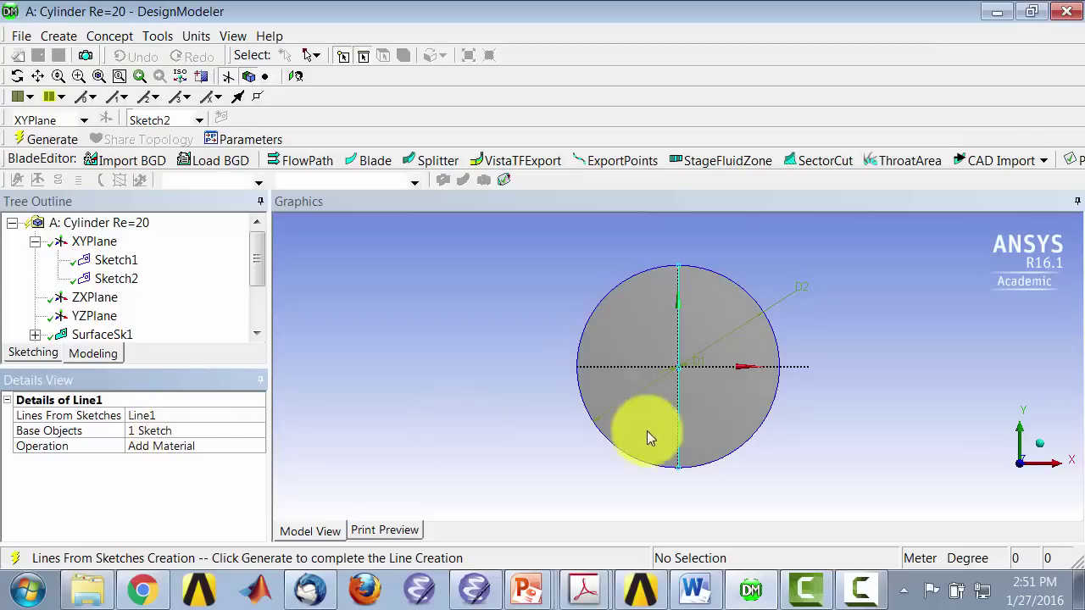
pyautogui.click(49, 139)
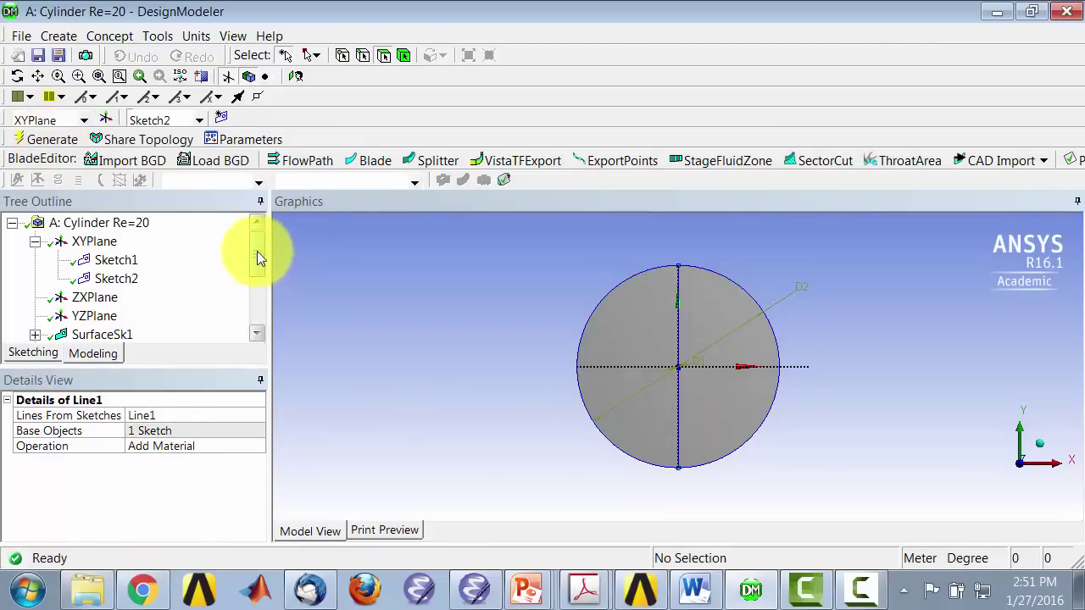
# Step: Inspect the two new line bodies listed under 3 Parts, 3 Bodies in the Tree Outline
pyautogui.moveTo(259, 257); pyautogui.dragTo(257, 311)
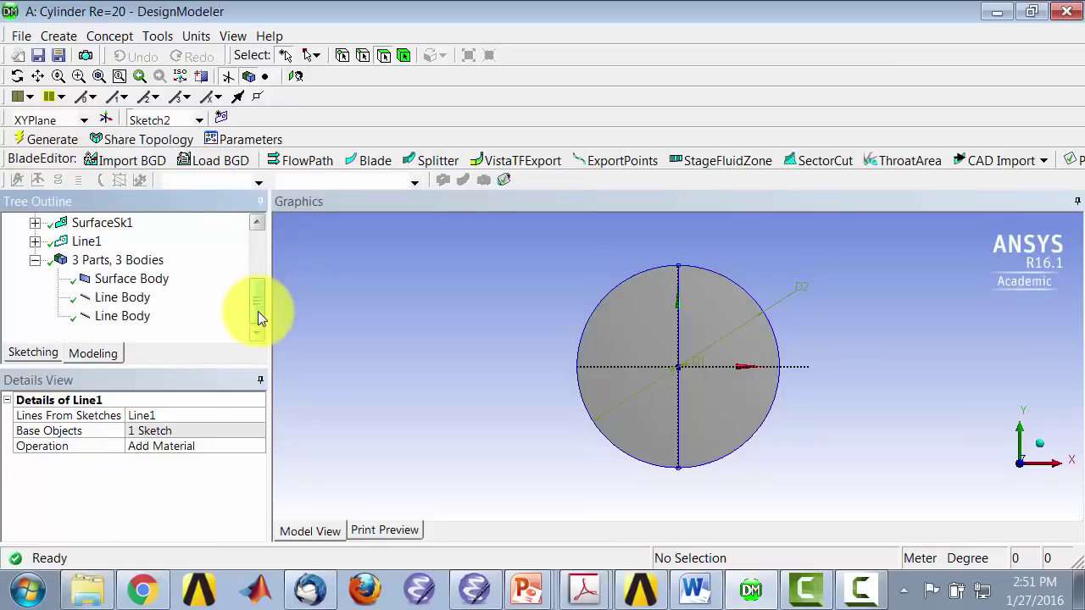
pyautogui.click(123, 298)
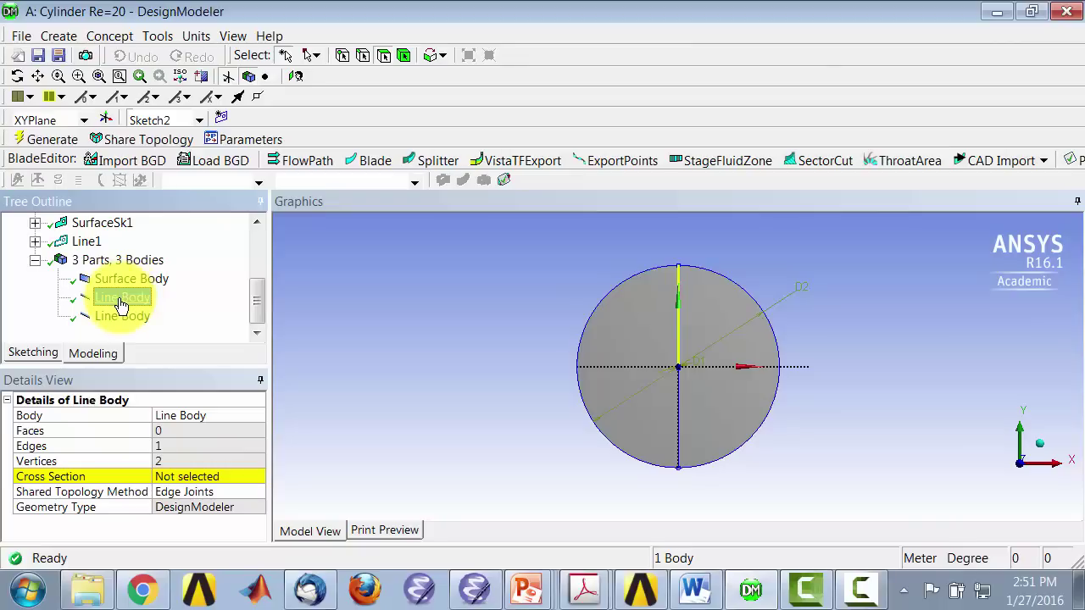
pyautogui.click(120, 319)
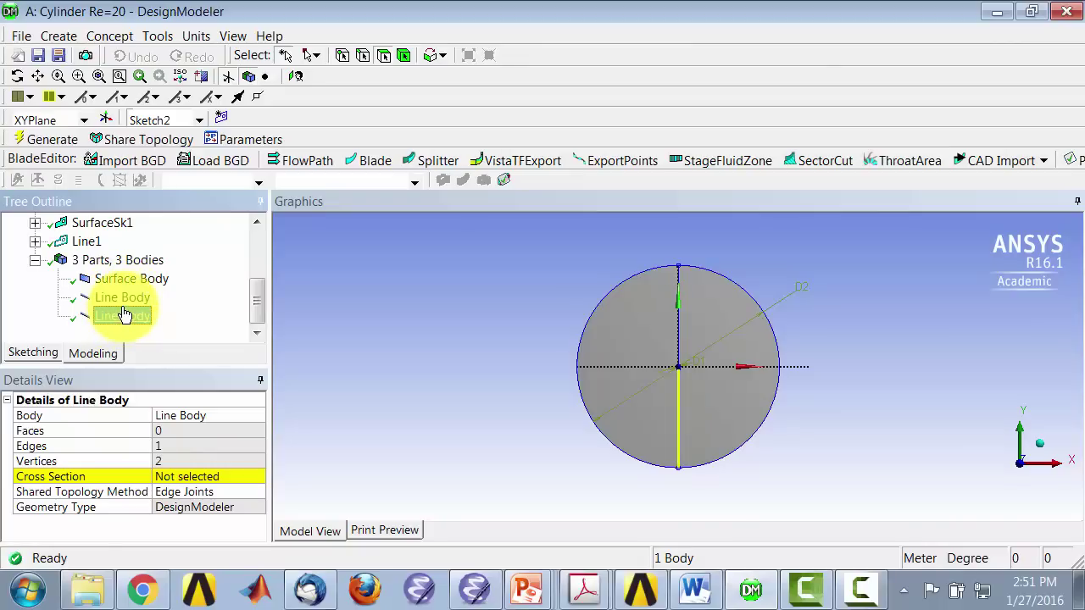
pyautogui.click(137, 319)
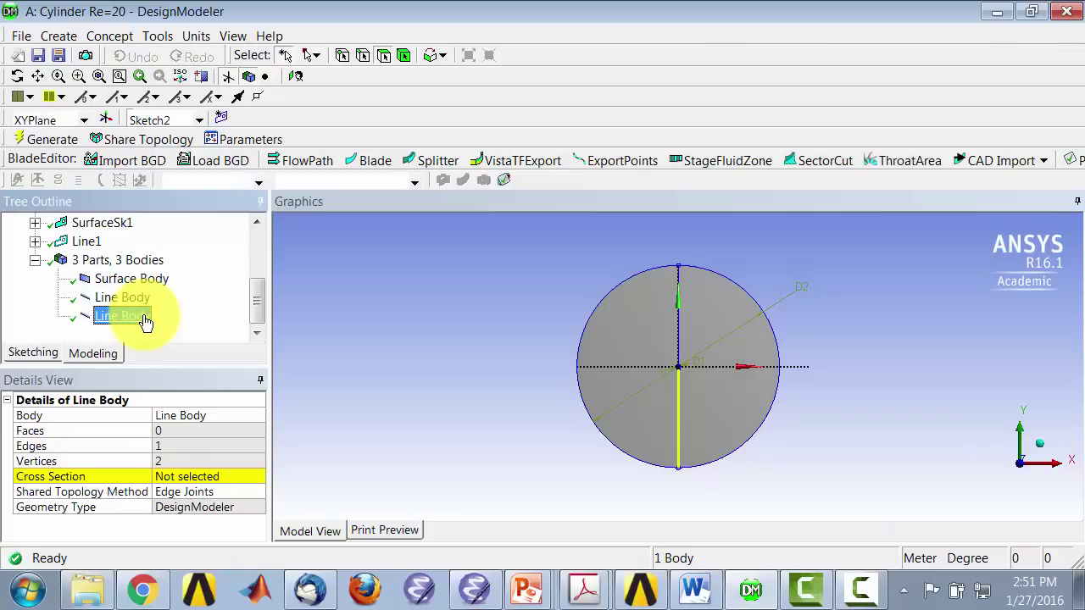
# Step: Create Projection1 projecting both vertical line edges onto the circular surface body as target
pyautogui.click(158, 37)
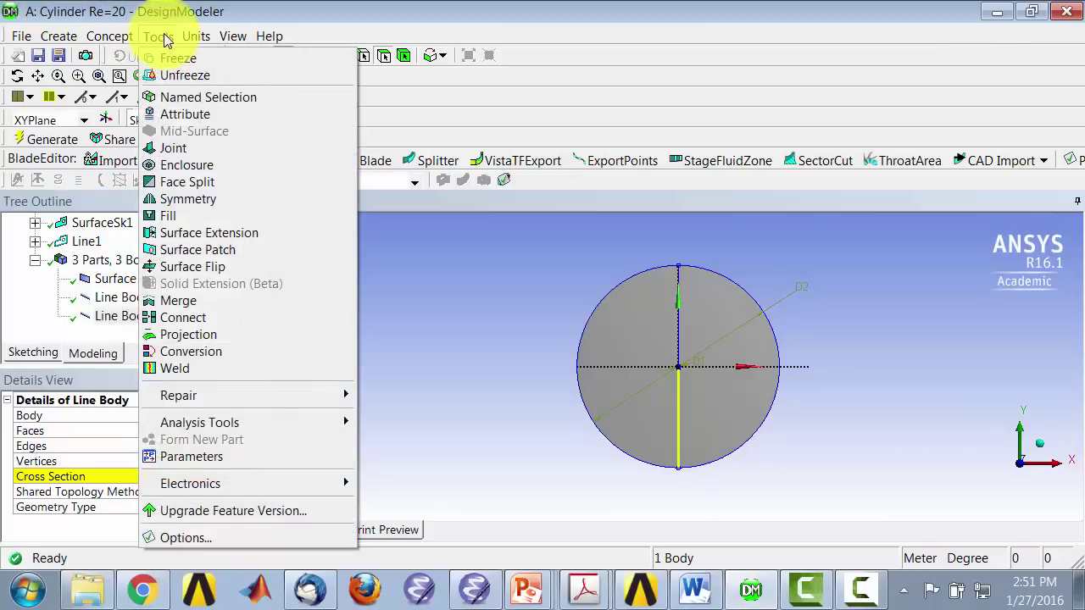
pyautogui.click(192, 337)
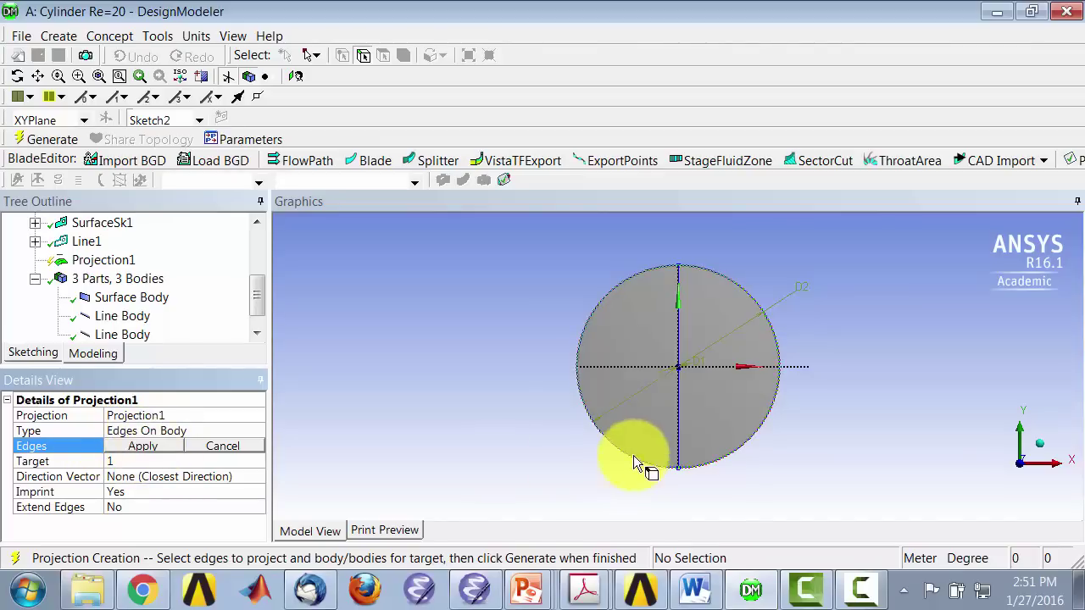
pyautogui.click(679, 386)
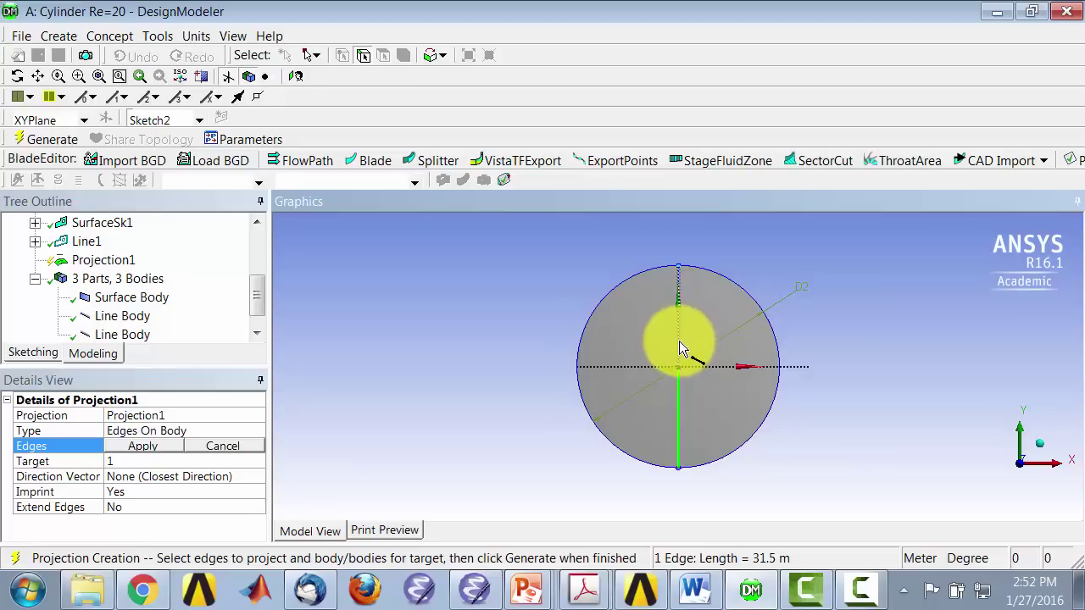
pyautogui.keyDown('ctrl'); pyautogui.click(679, 343); pyautogui.keyUp('ctrl')
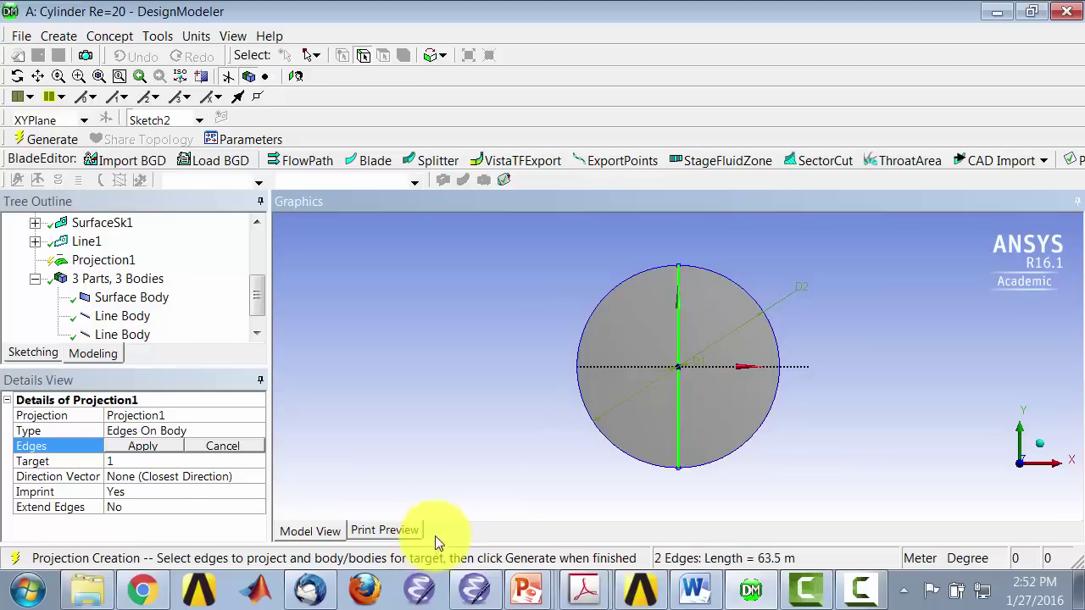
pyautogui.click(166, 455)
pyautogui.click(166, 455)
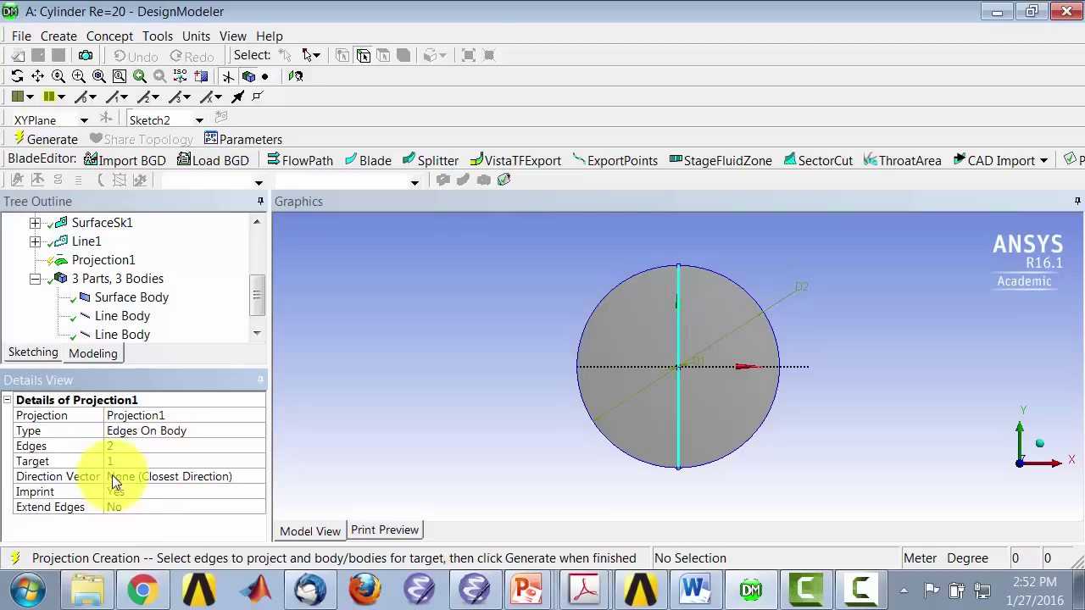
pyautogui.click(147, 463)
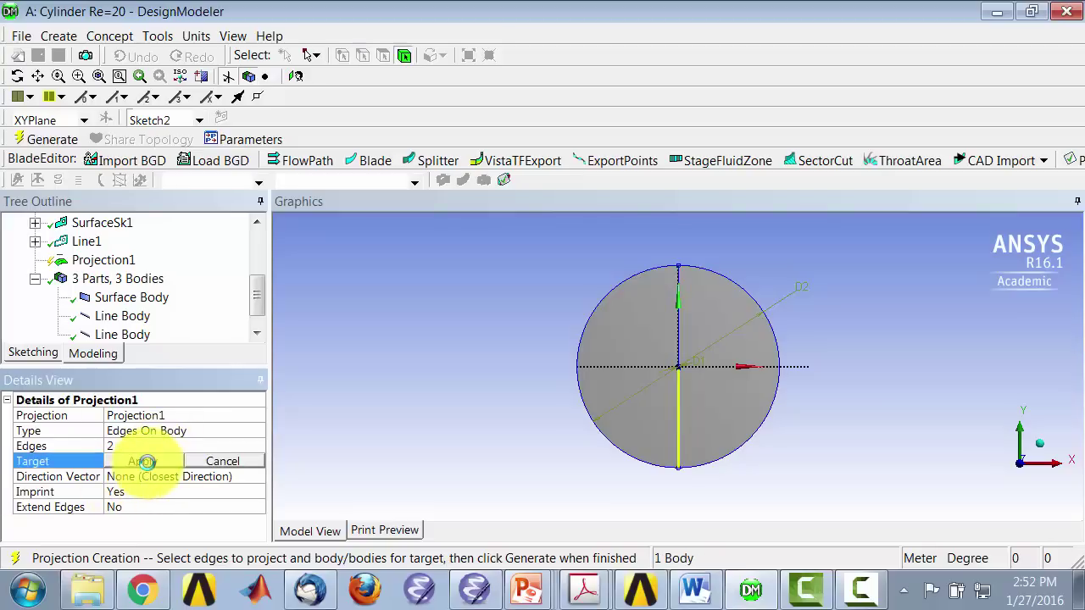
pyautogui.click(709, 412)
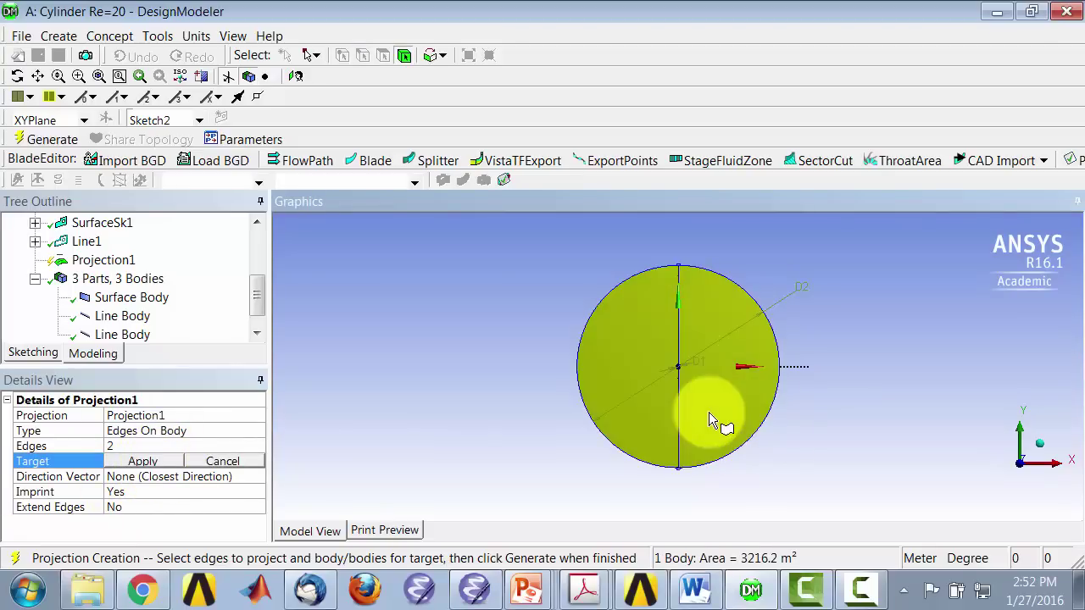
pyautogui.click(130, 461)
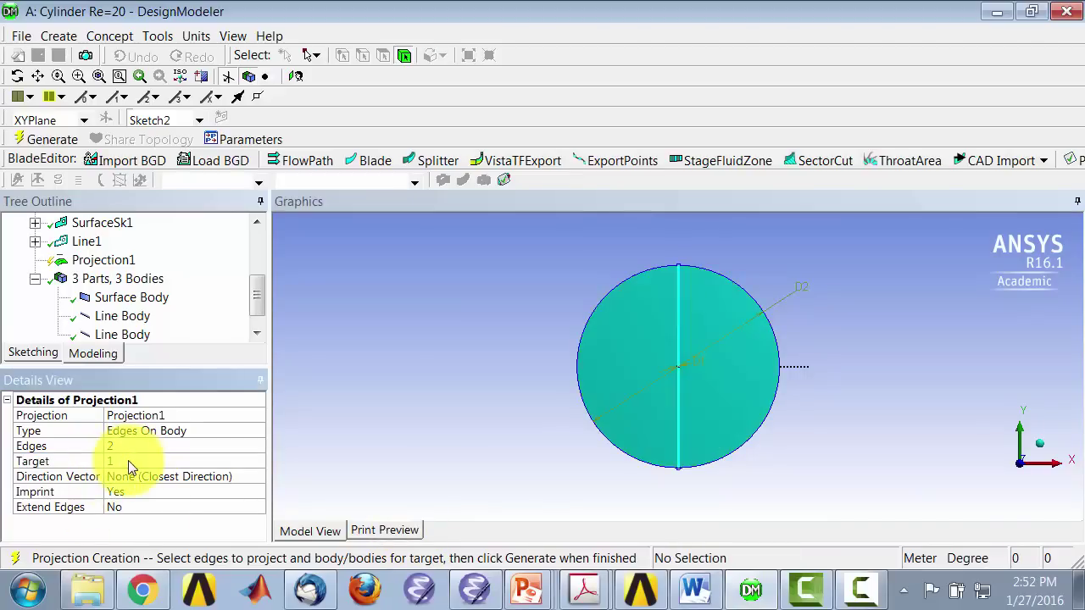
# Step: Generate Projection1 to imprint the line on the surface, and turn off Display Plane
pyautogui.click(35, 141)
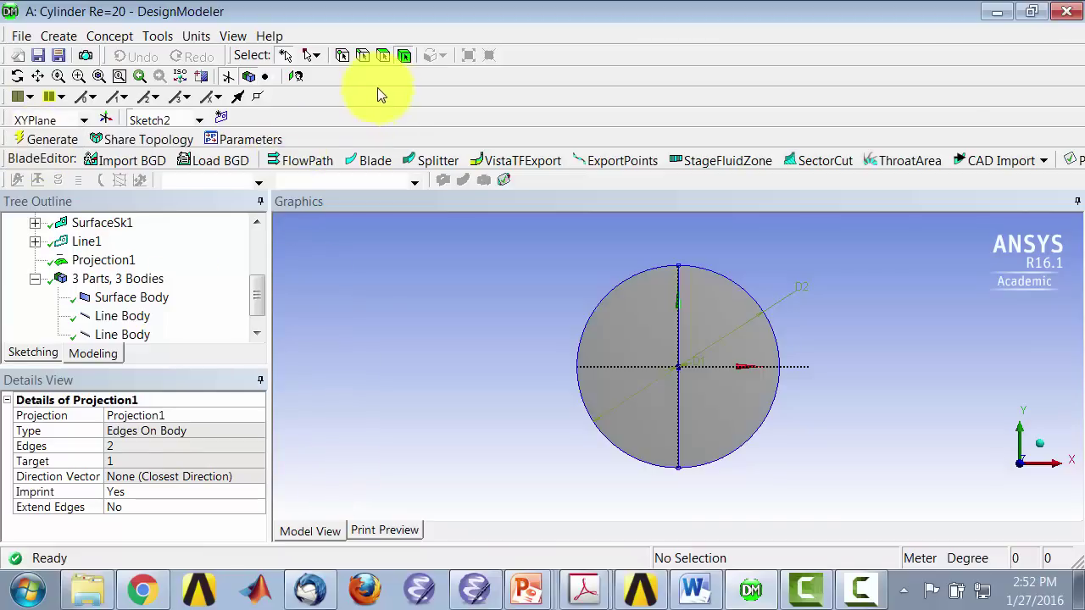
pyautogui.click(227, 77)
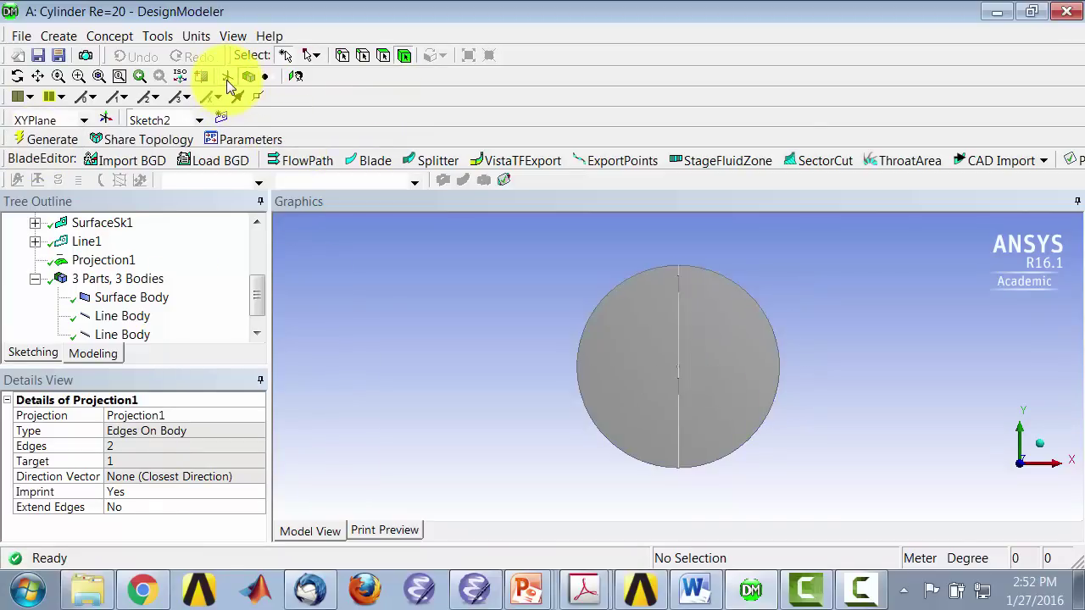
pyautogui.click(260, 322)
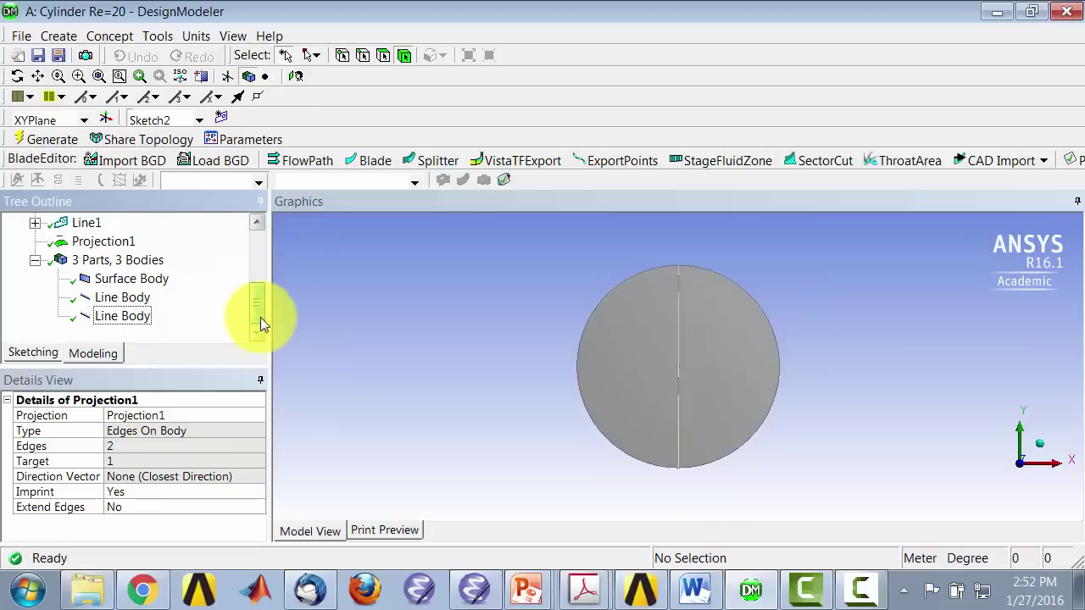
# Step: Check the surface body, now with 2 faces, and both line bodies in the Tree Outline
pyautogui.click(116, 288)
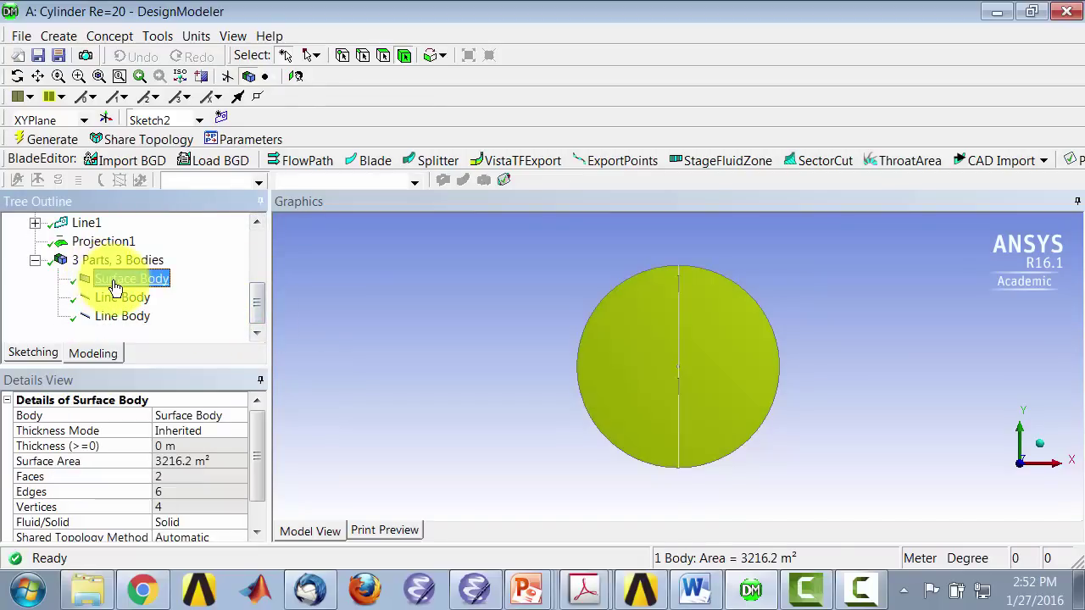
pyautogui.rightClick(116, 287)
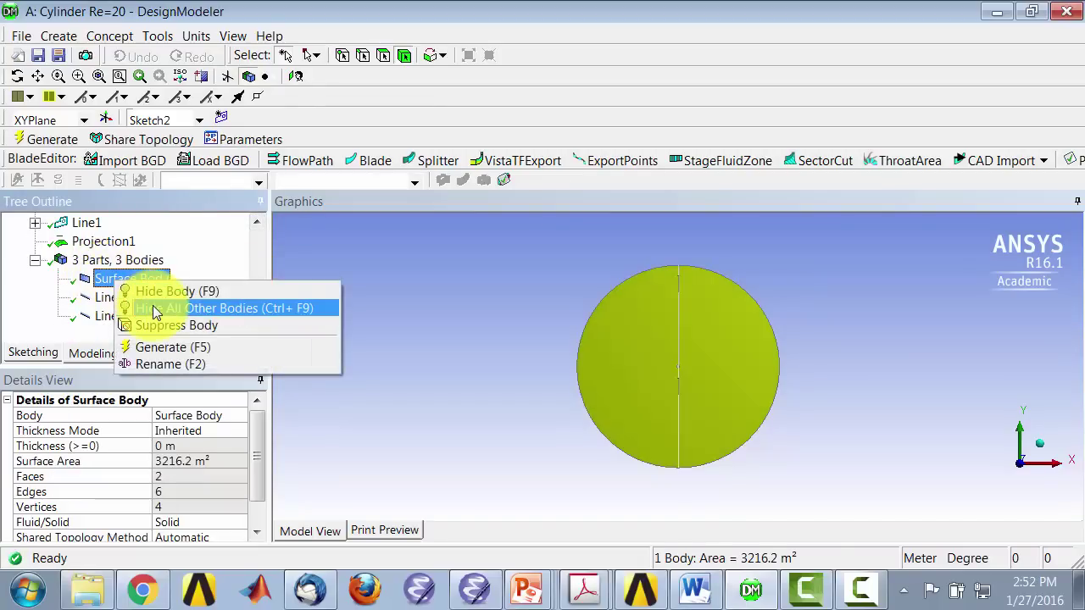
pyautogui.click(449, 424)
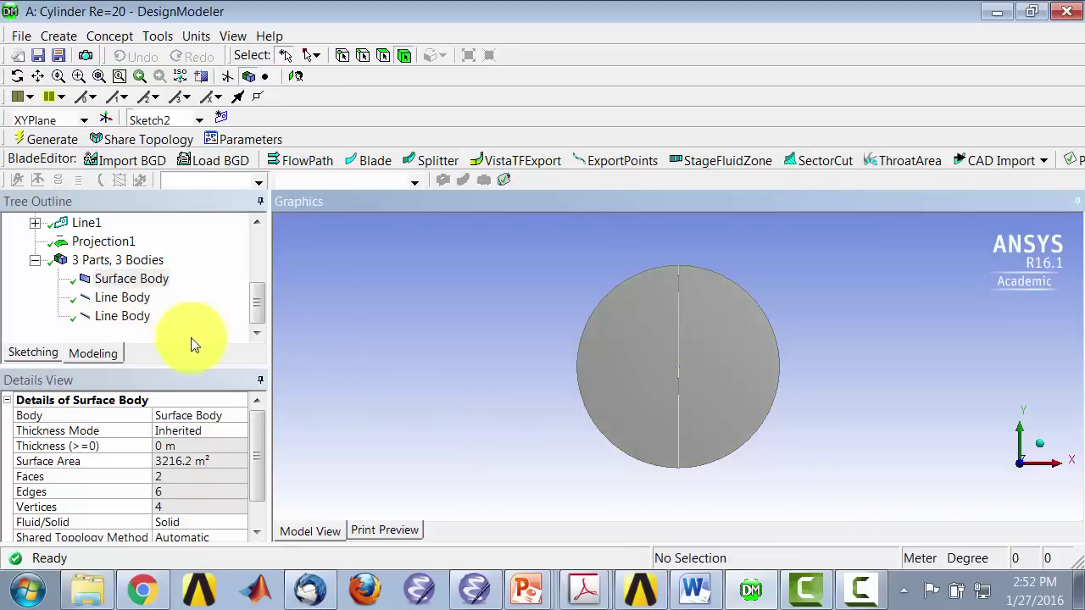
pyautogui.click(136, 299)
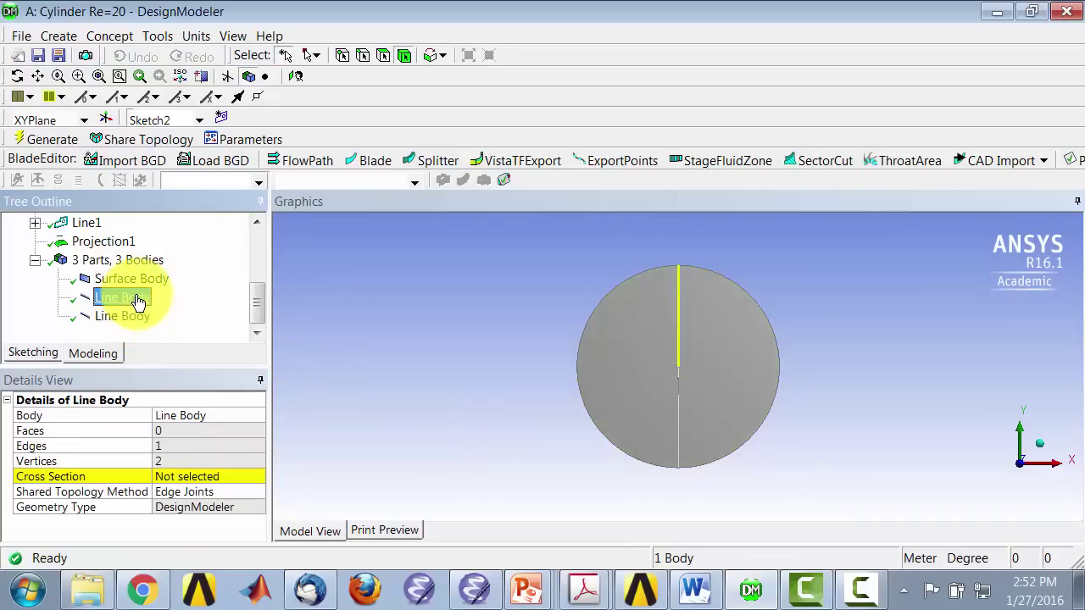
pyautogui.click(127, 318)
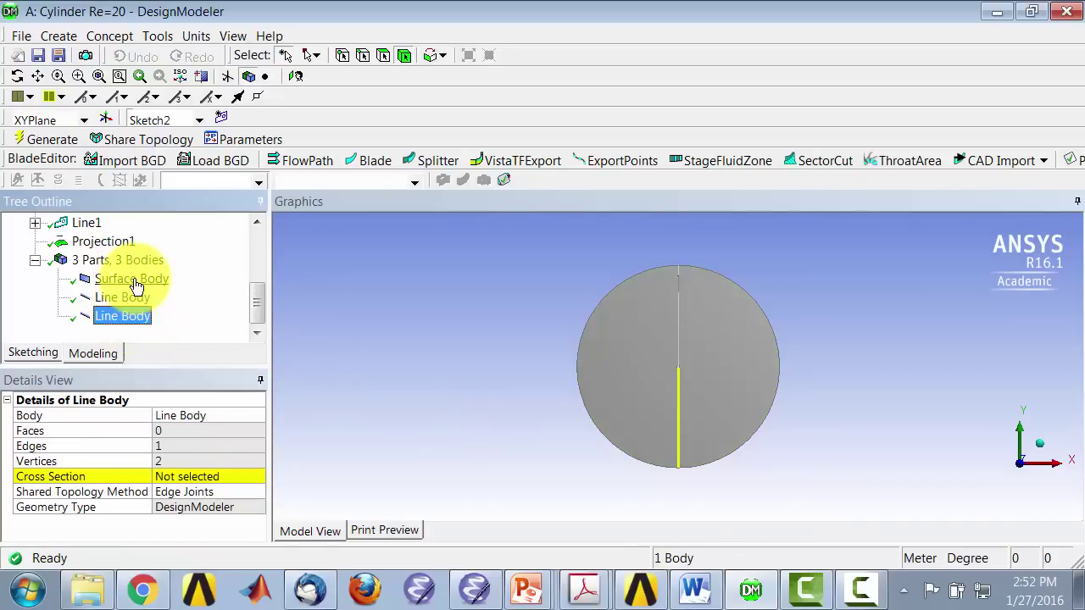
pyautogui.click(134, 279)
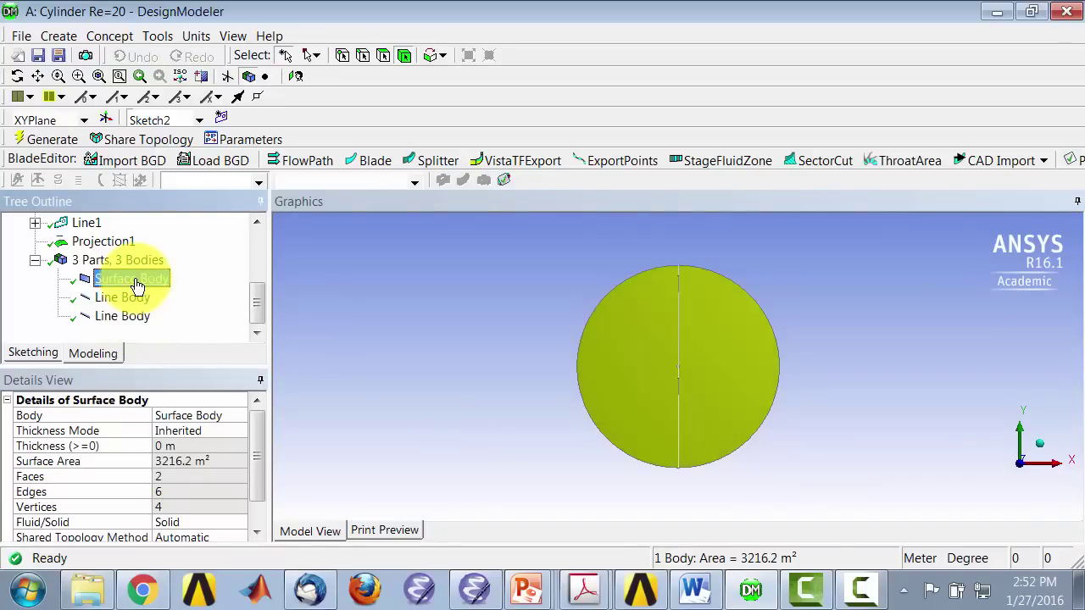
# Step: Hide all bodies except the surface body, then suppress both line bodies
pyautogui.rightClick(129, 282)
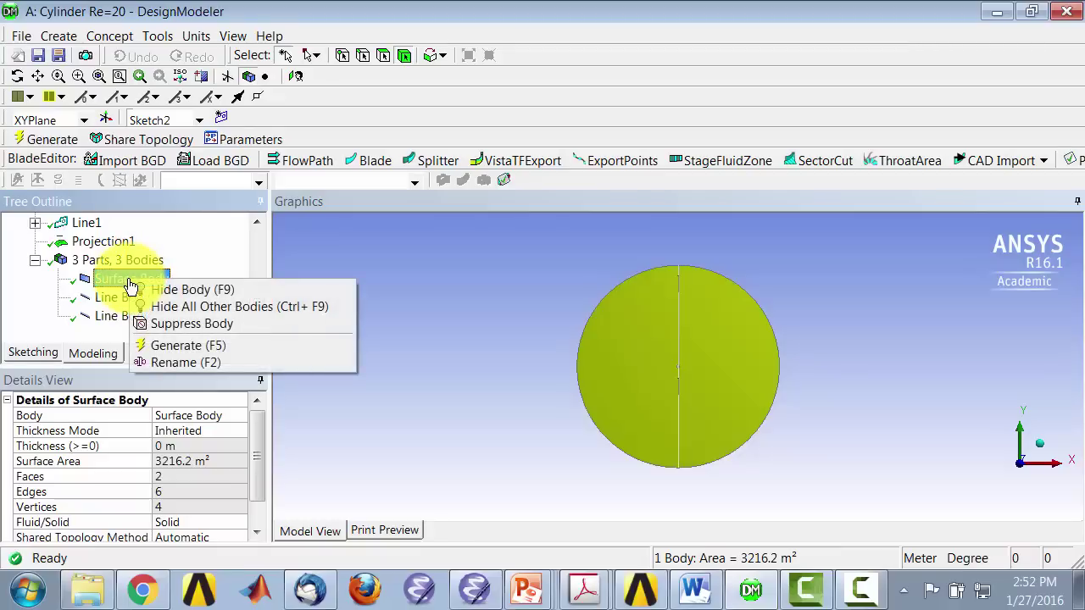
pyautogui.click(167, 307)
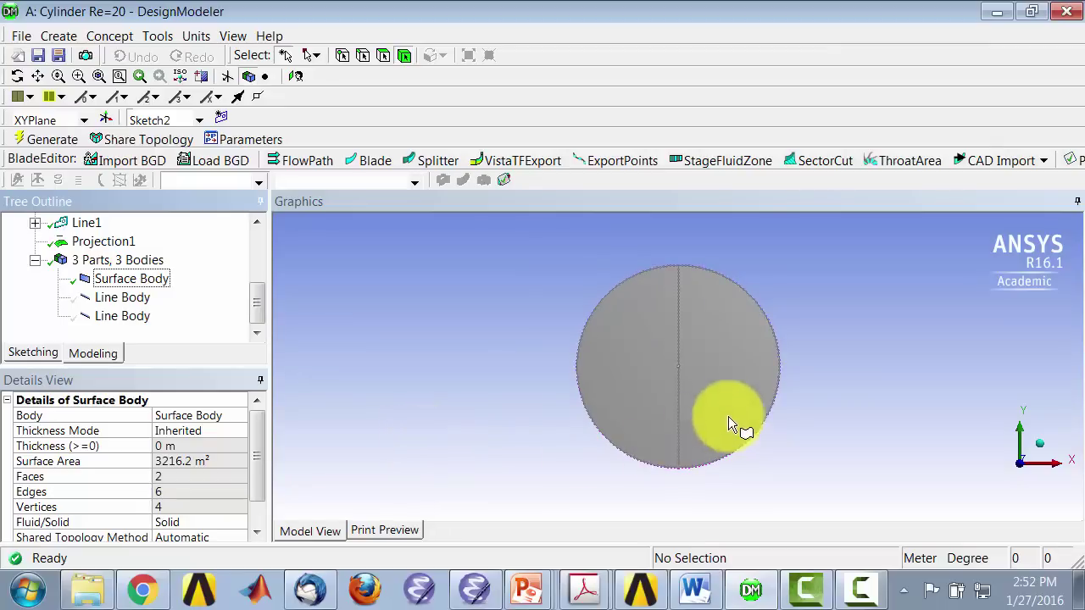
pyautogui.rightClick(123, 299)
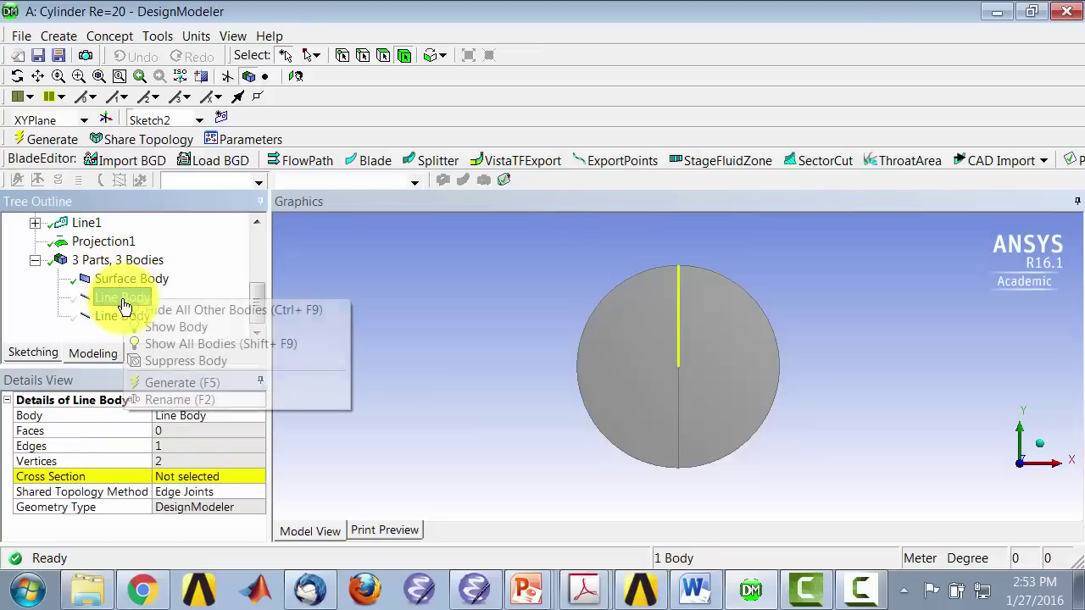
pyautogui.click(178, 363)
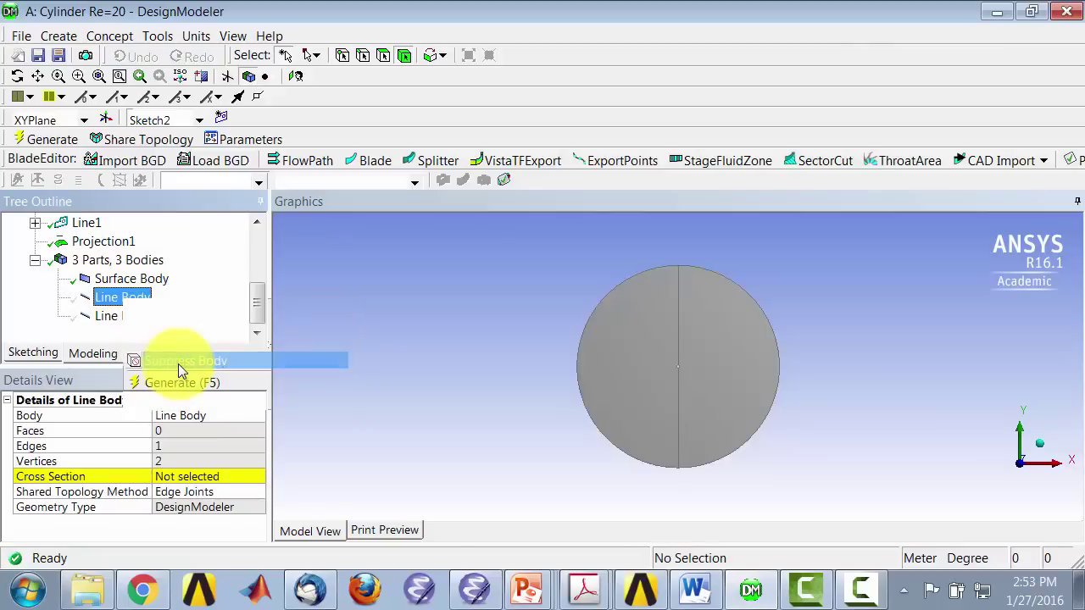
pyautogui.click(122, 316)
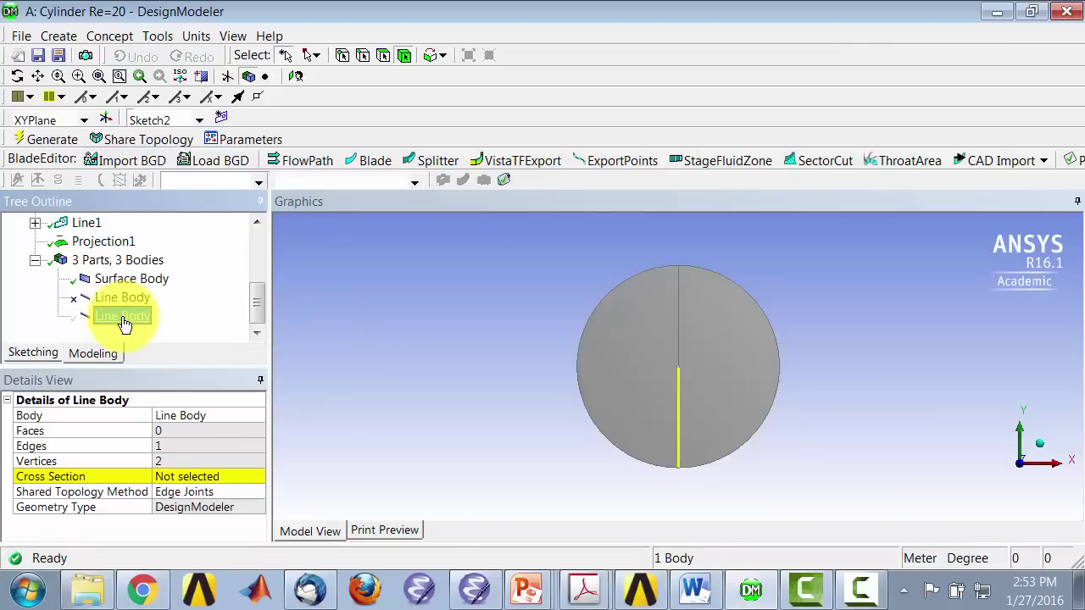
pyautogui.rightClick(125, 324)
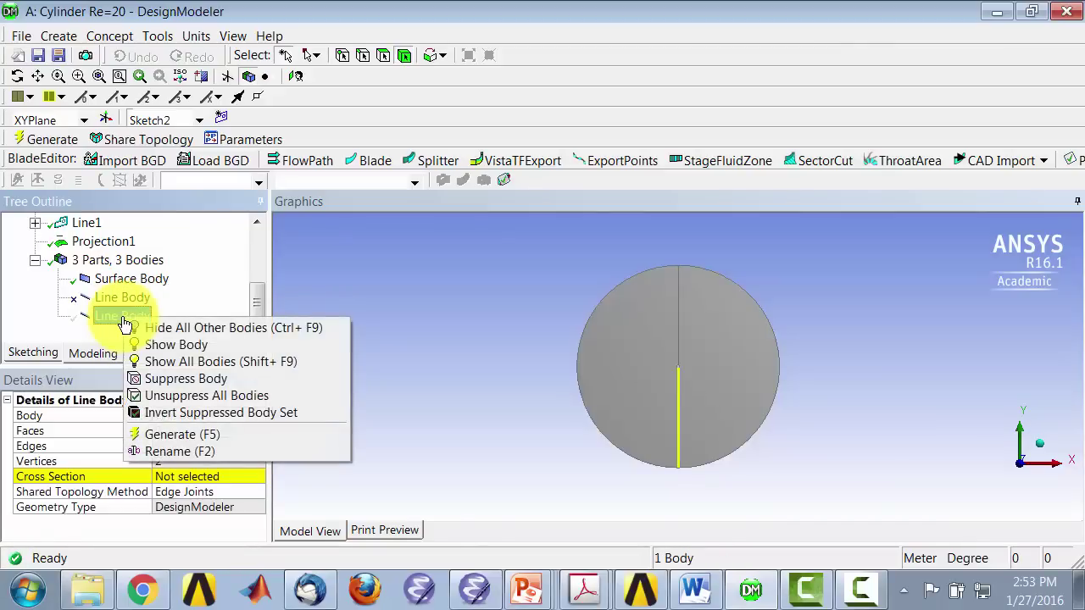
pyautogui.click(180, 380)
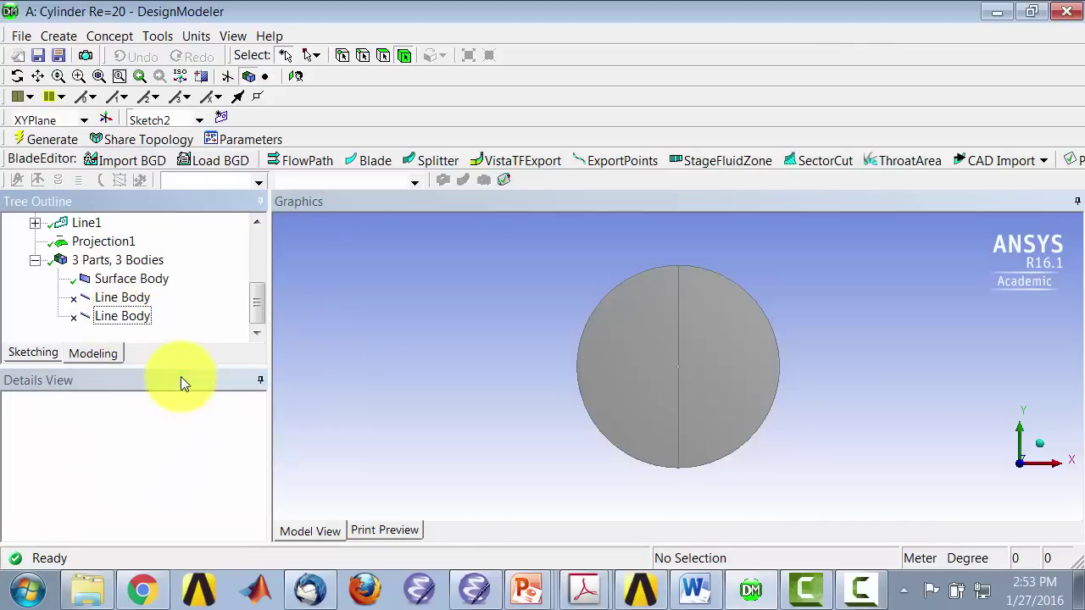
# Step: Change the surface body's Fluid/Solid property from Solid to Fluid in Details View
pyautogui.click(138, 288)
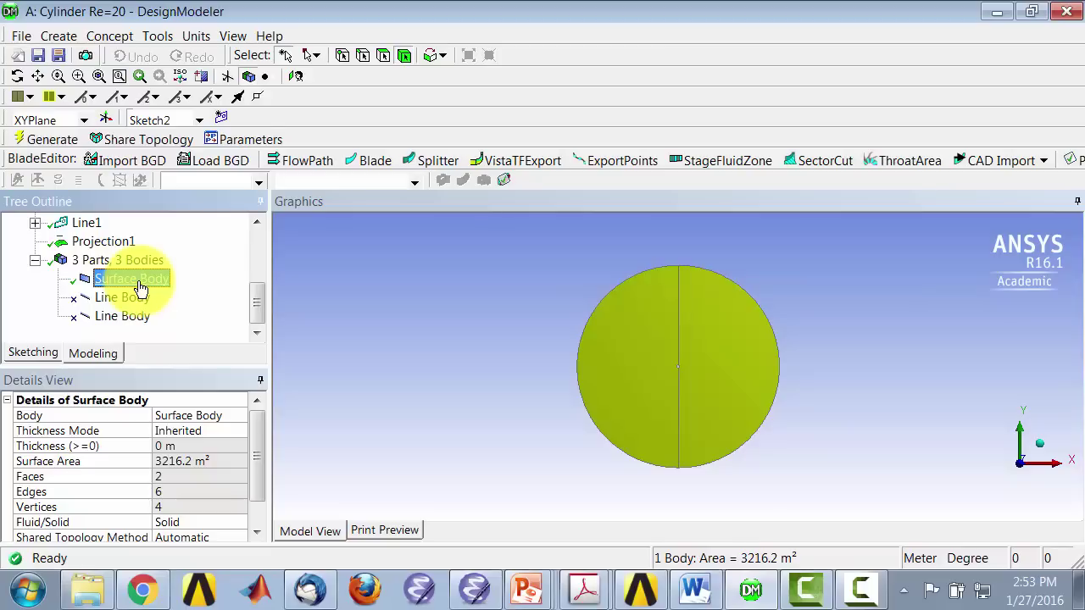
pyautogui.click(227, 523)
pyautogui.click(241, 523)
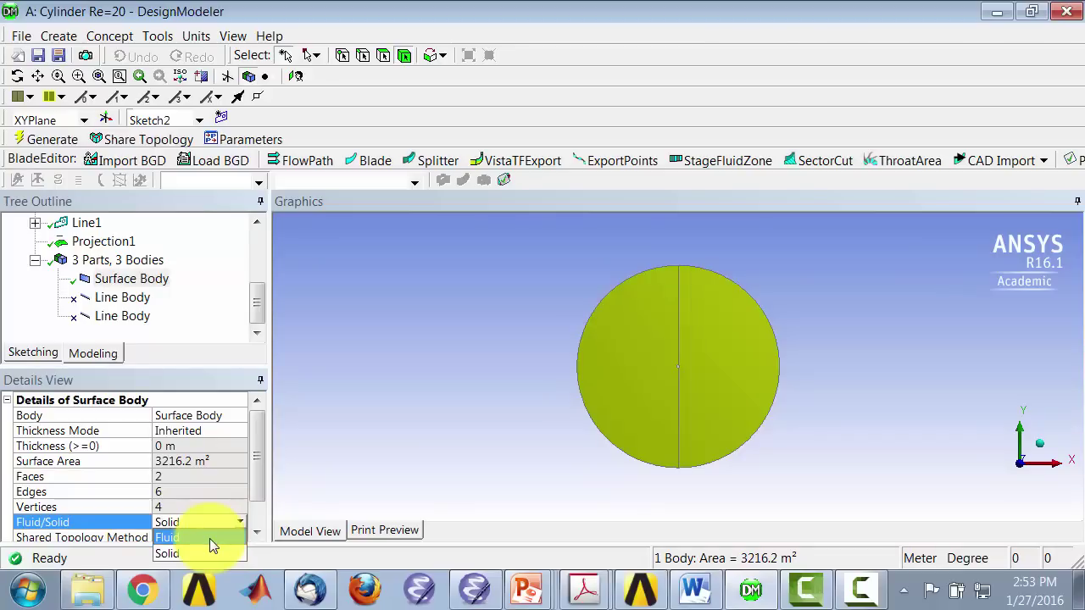
pyautogui.click(210, 538)
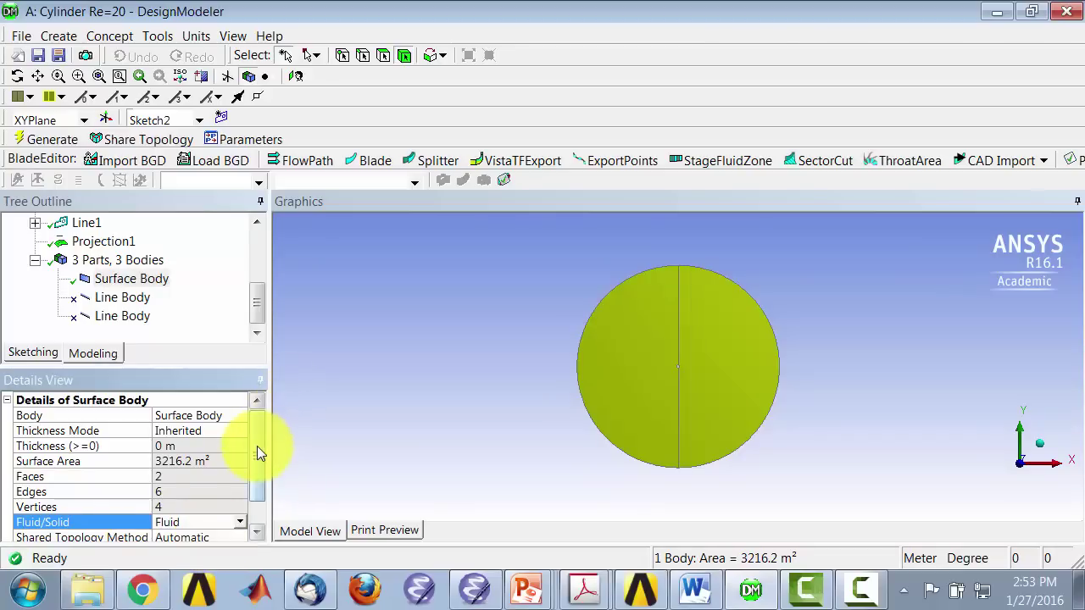
pyautogui.moveTo(257, 446); pyautogui.dragTo(263, 470)
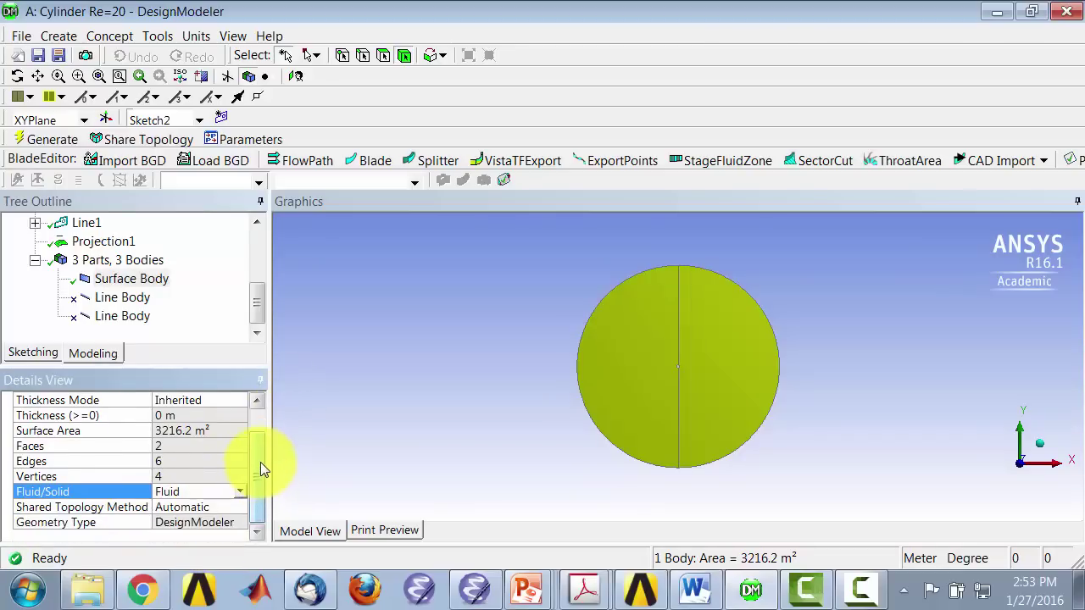